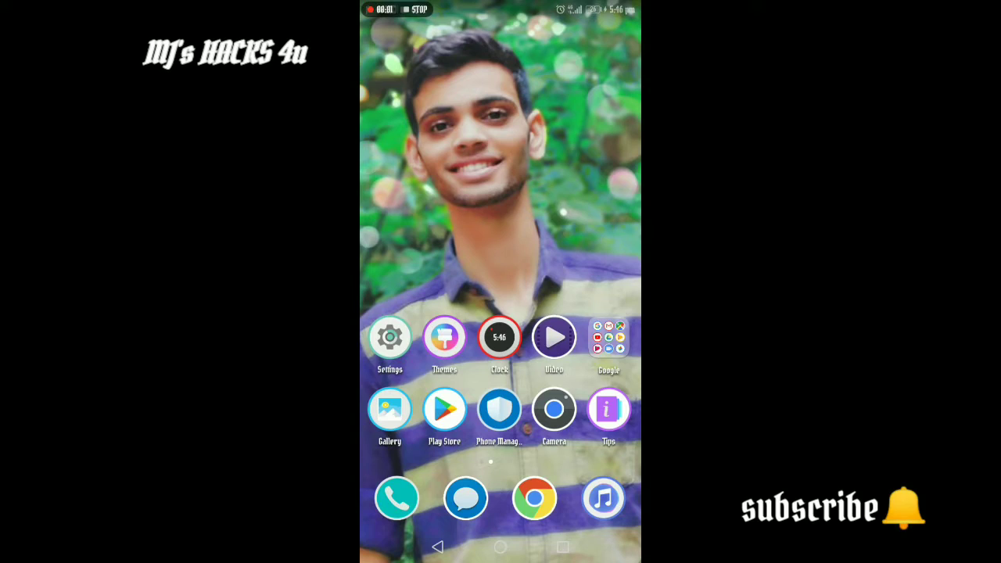
Step: Load photopea.com in Chrome from the phone's home screen
click(534, 498)
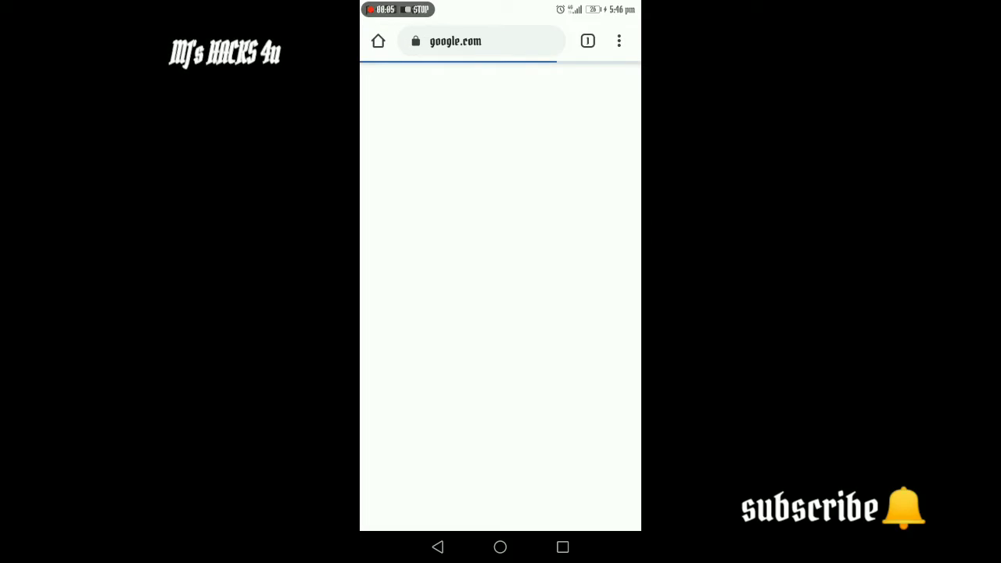
click(455, 40)
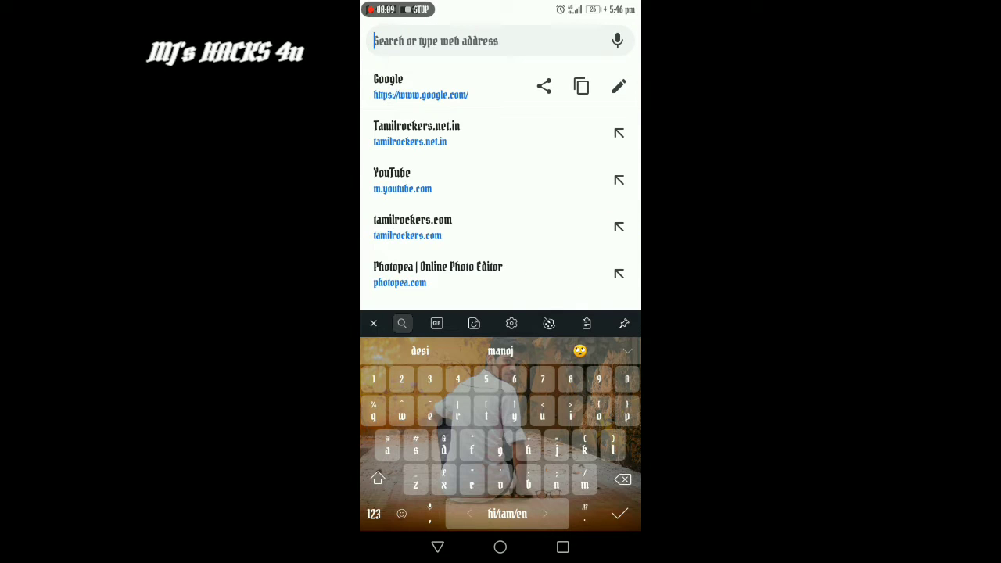
text(ph)
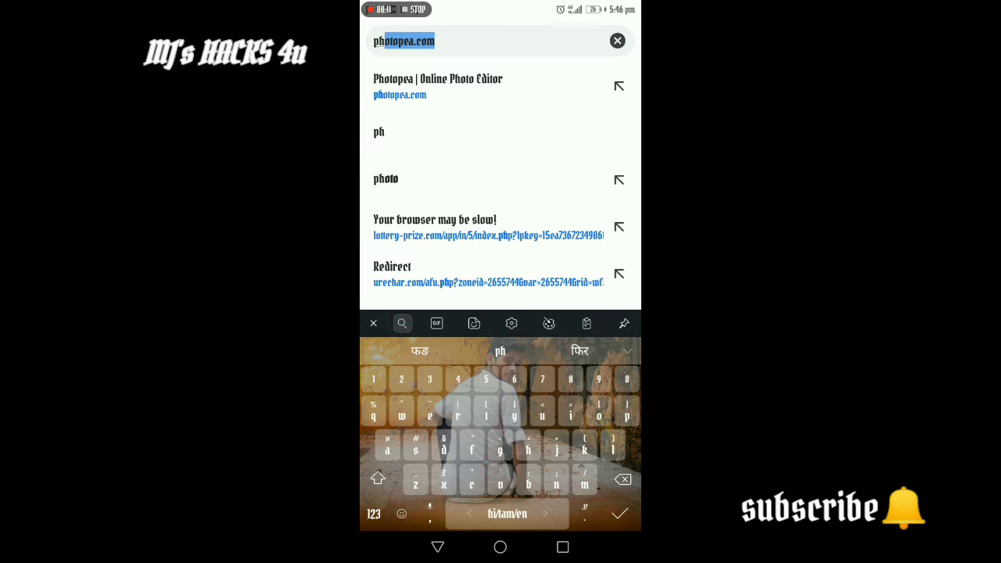
text(oto)
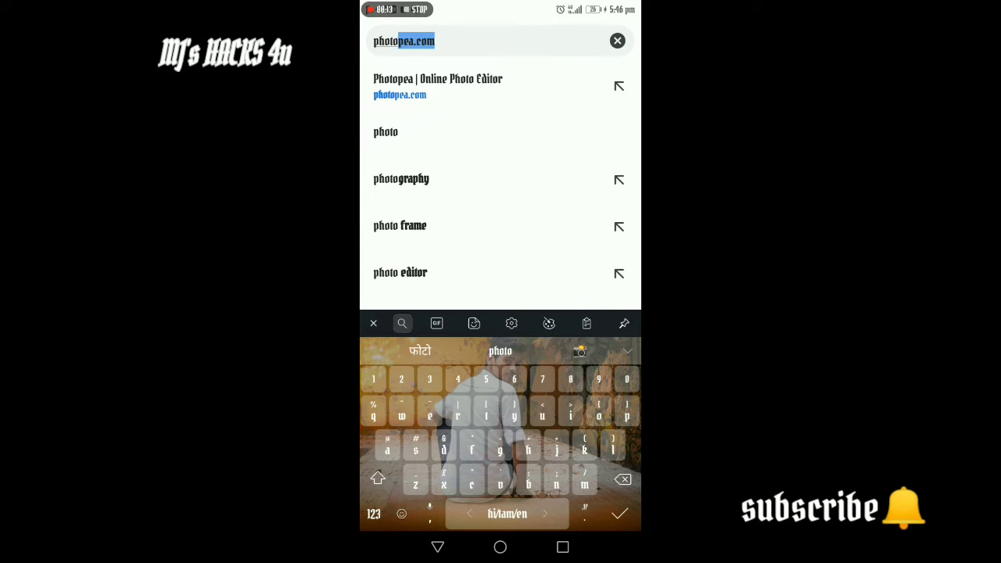
text(p)
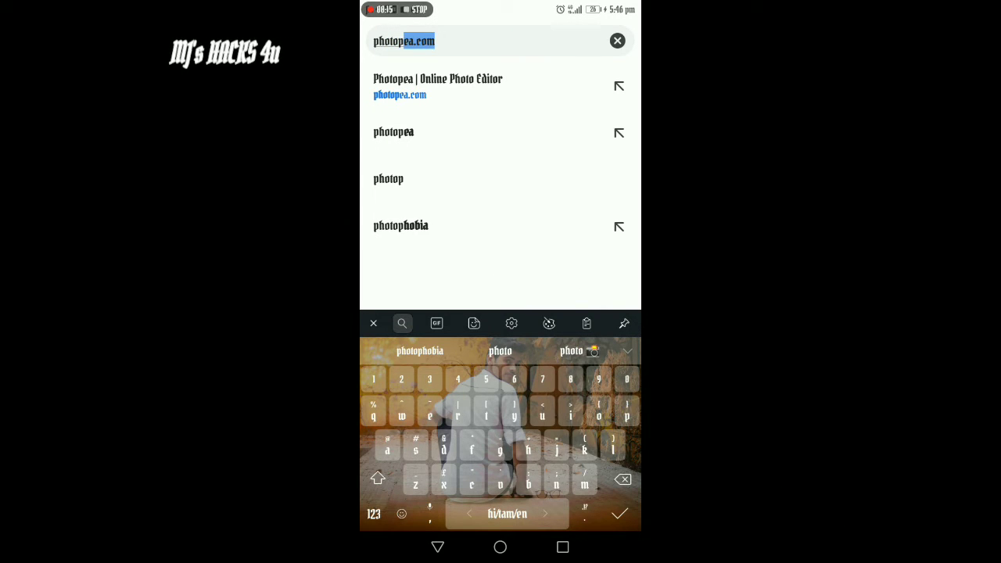
text(ea)
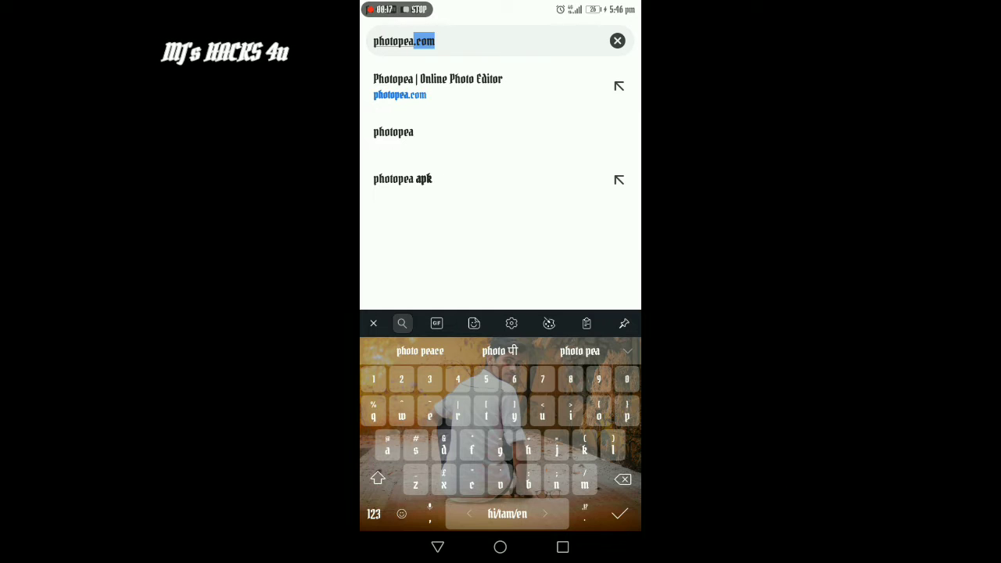
click(435, 41)
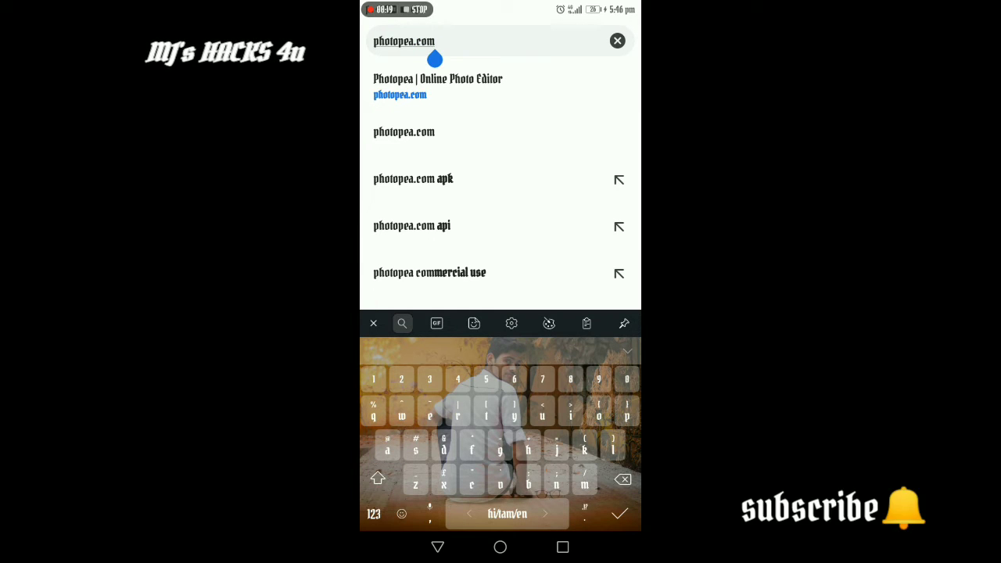
key(Return)
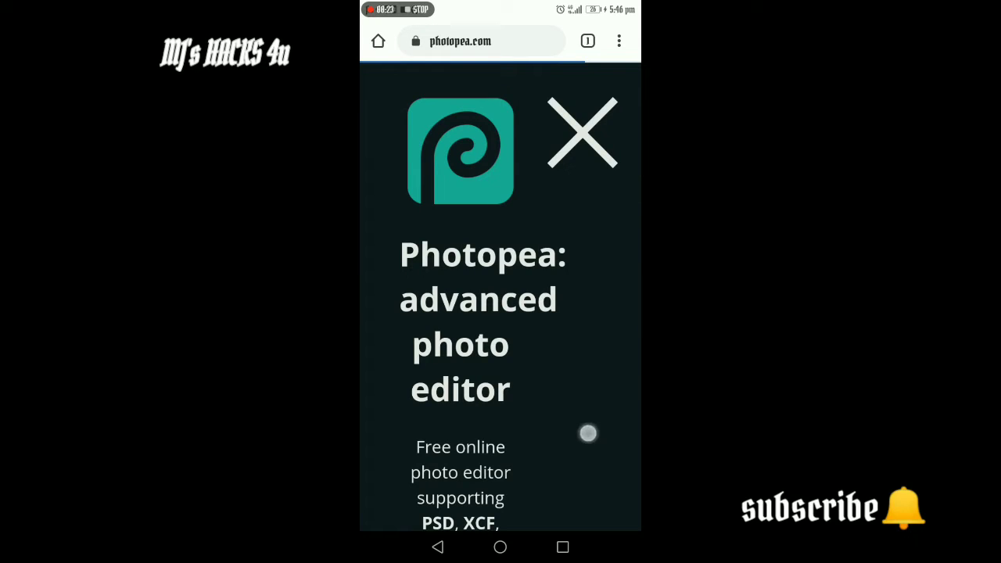
Step: Scroll through the Photopea intro page and dismiss it
scroll(589, 433, down, 3)
scroll(617, 363, down, 4)
scroll(599, 393, down, 3)
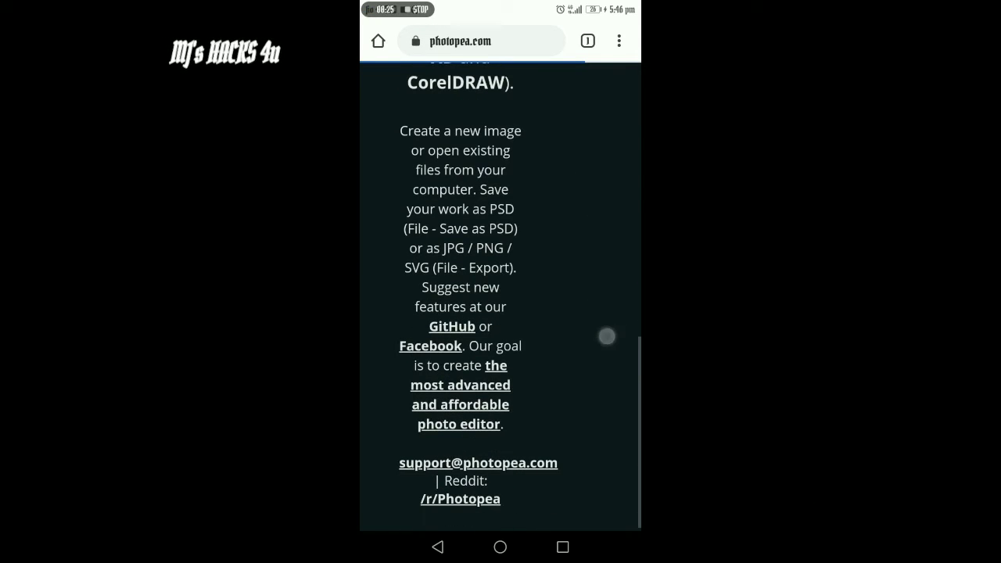
scroll(594, 318, up, 10)
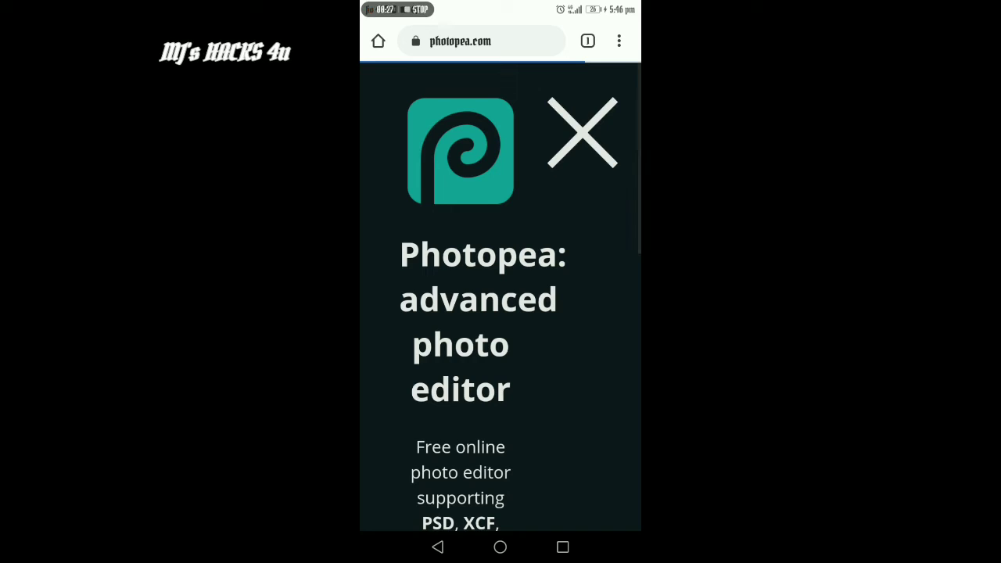
click(589, 140)
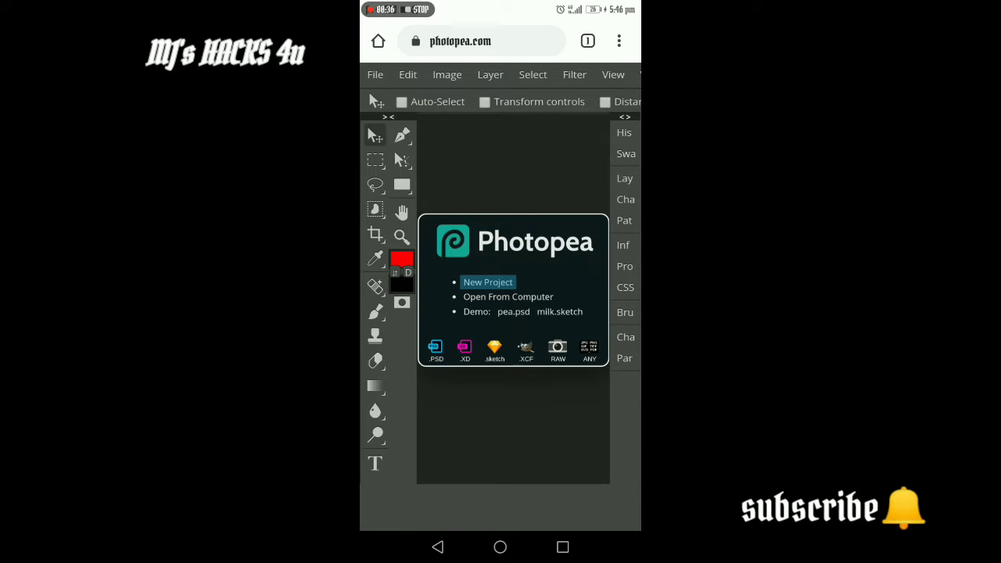
Step: Create a new blank 1280×720 project with a white background
click(488, 281)
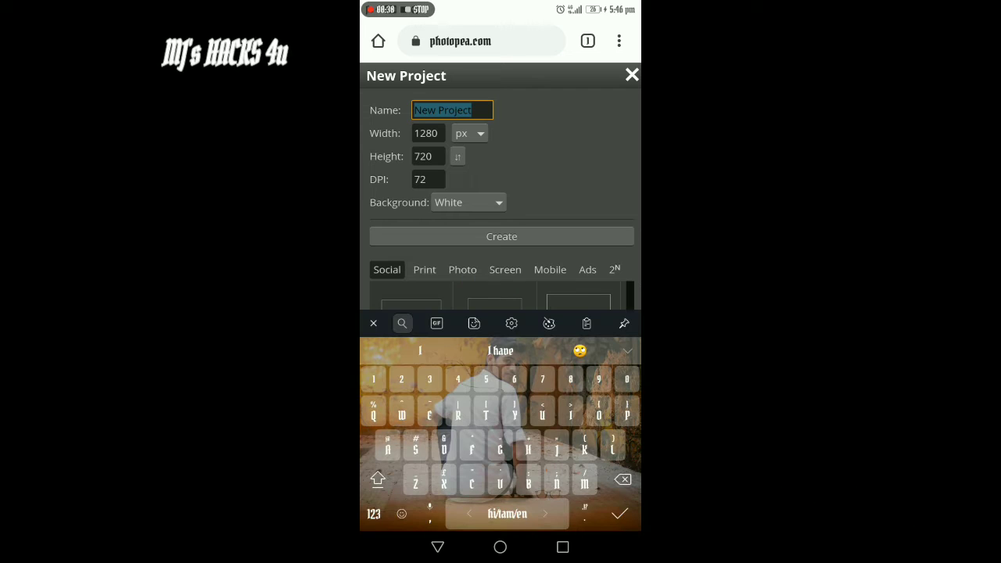
click(590, 237)
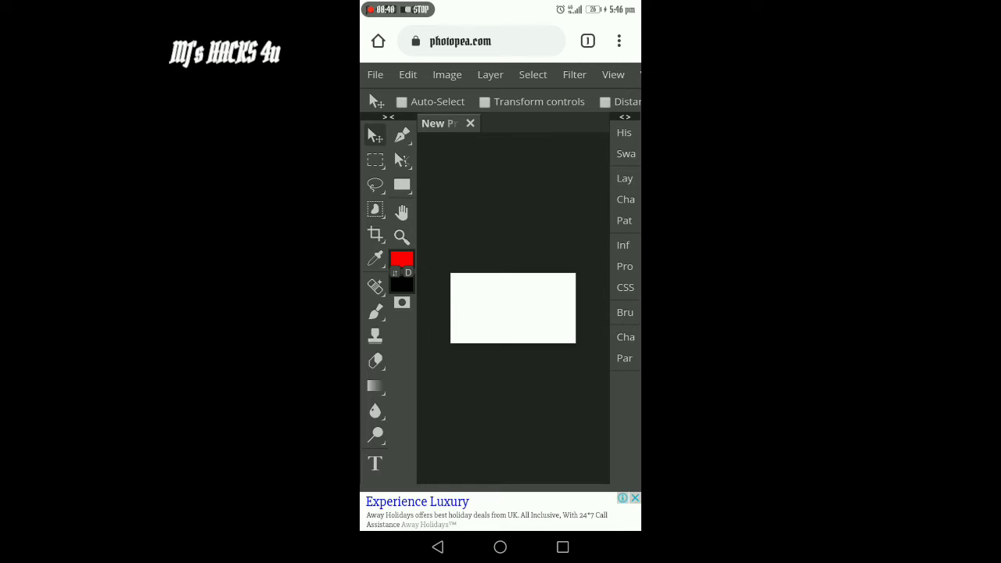
click(374, 74)
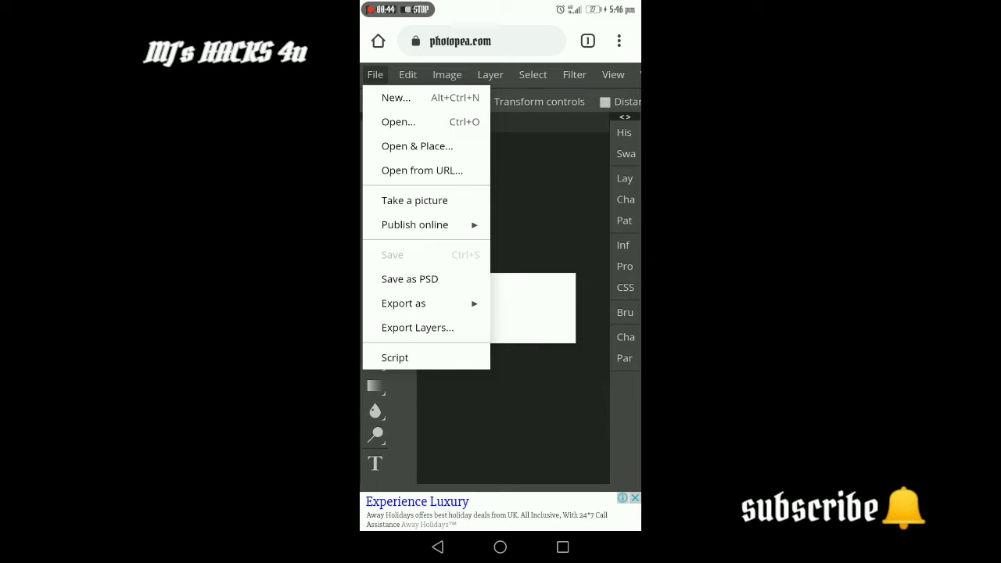
Step: Start File > Open and browse to the Gallery in the Files picker
click(392, 131)
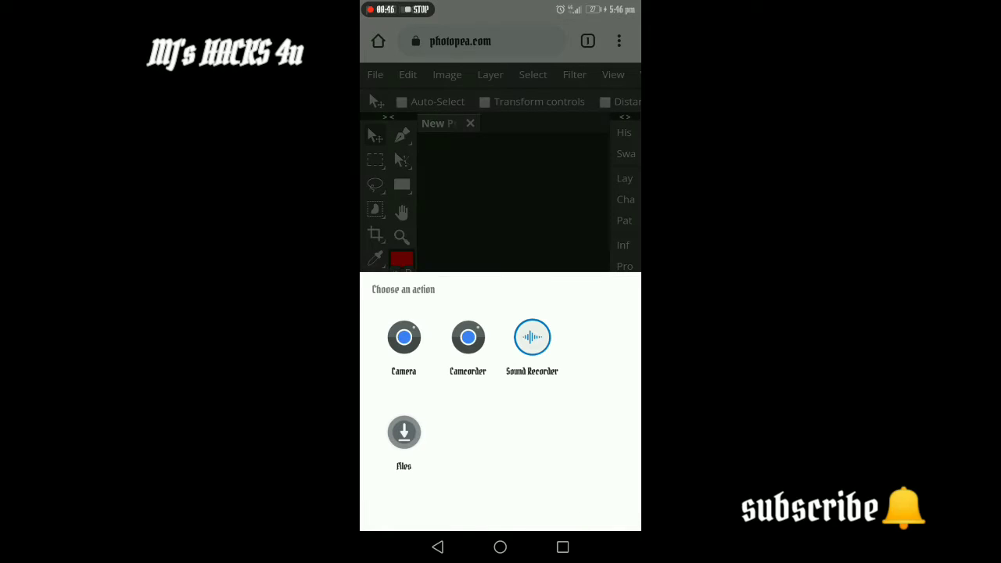
click(416, 431)
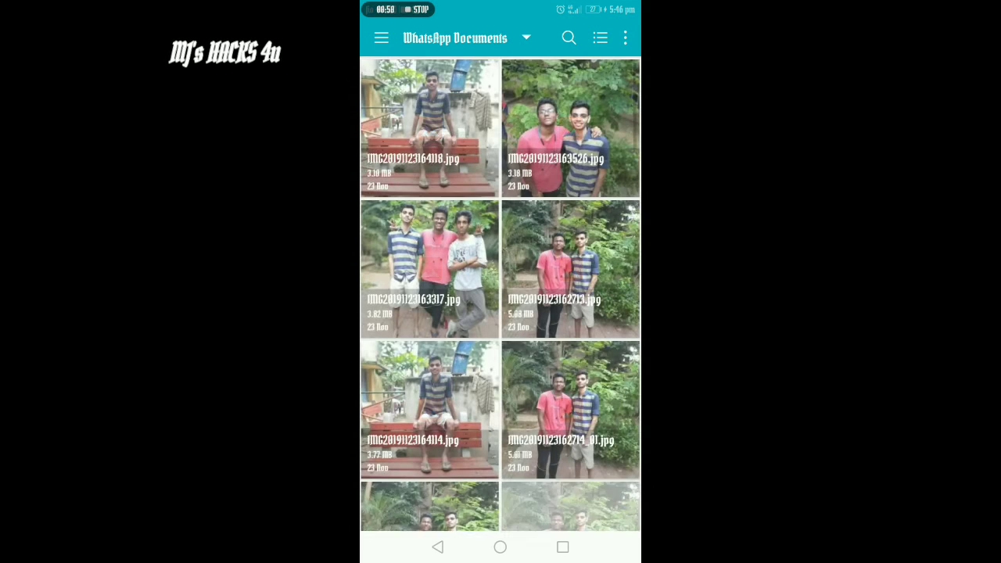
click(381, 37)
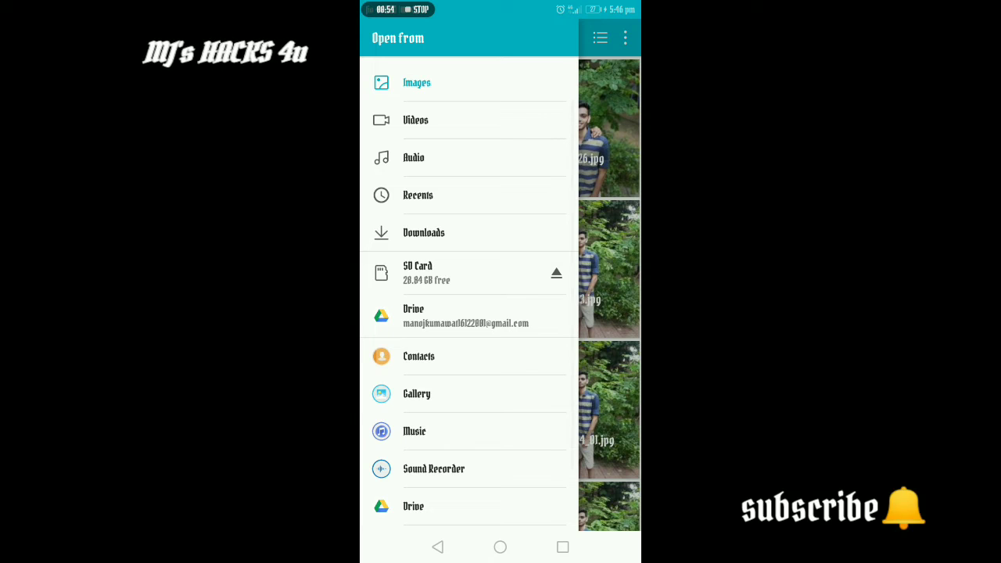
click(416, 394)
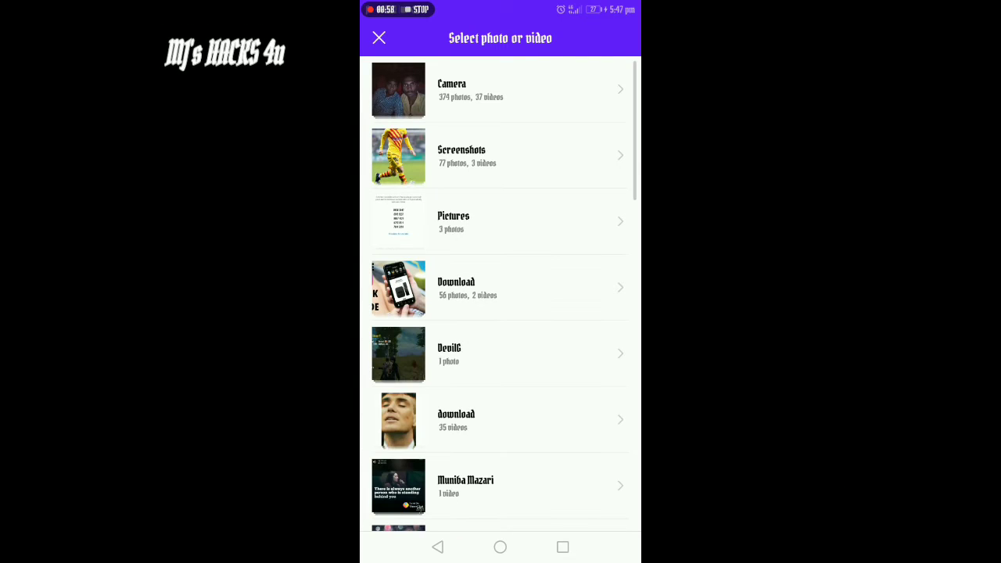
Step: Open the first photo from the Instagram album in Photopea
drag(547, 313, 577, 187)
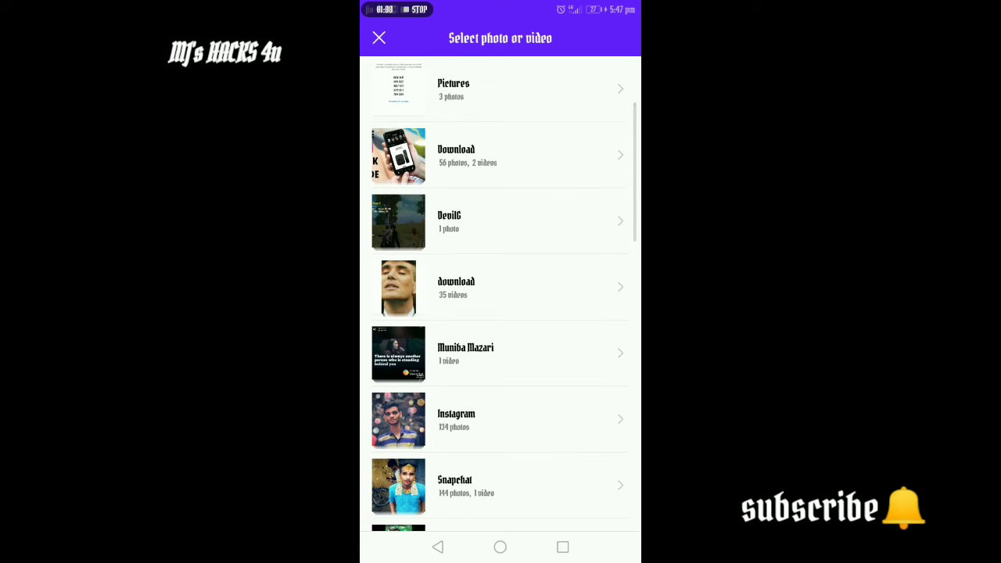
click(524, 427)
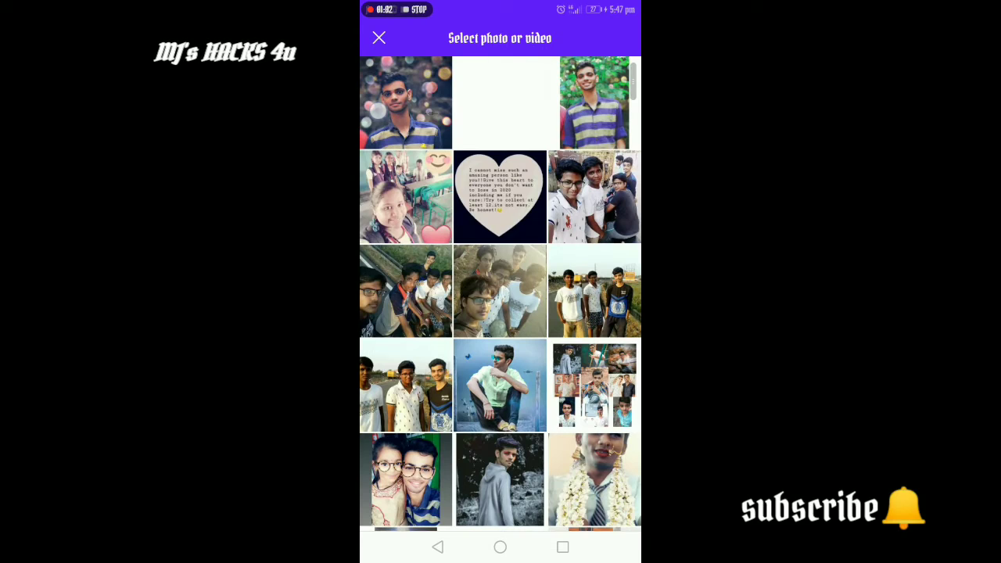
click(406, 102)
click(625, 16)
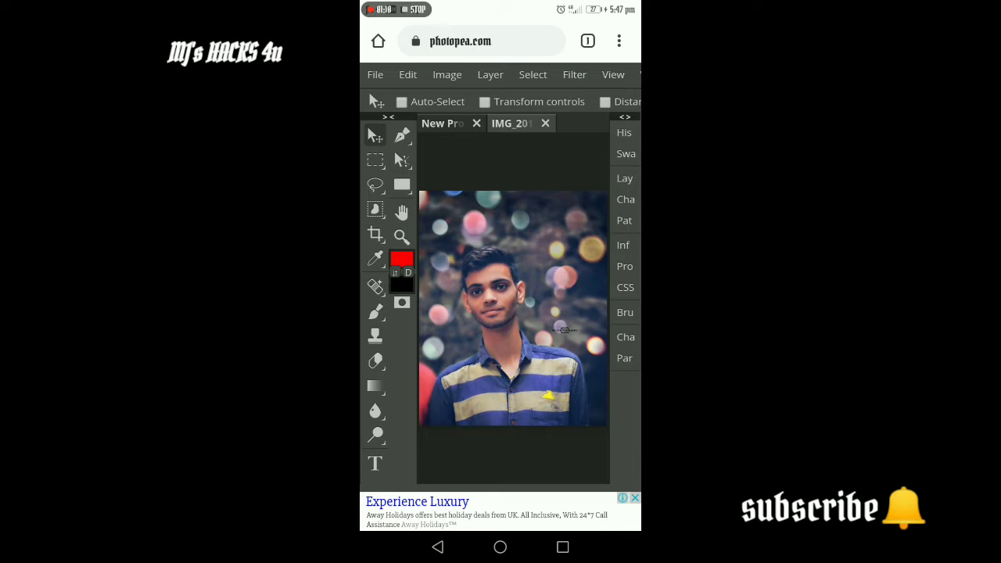
Step: Try out the Pen, Rectangle Select, Quick Selection and Move tools
click(402, 135)
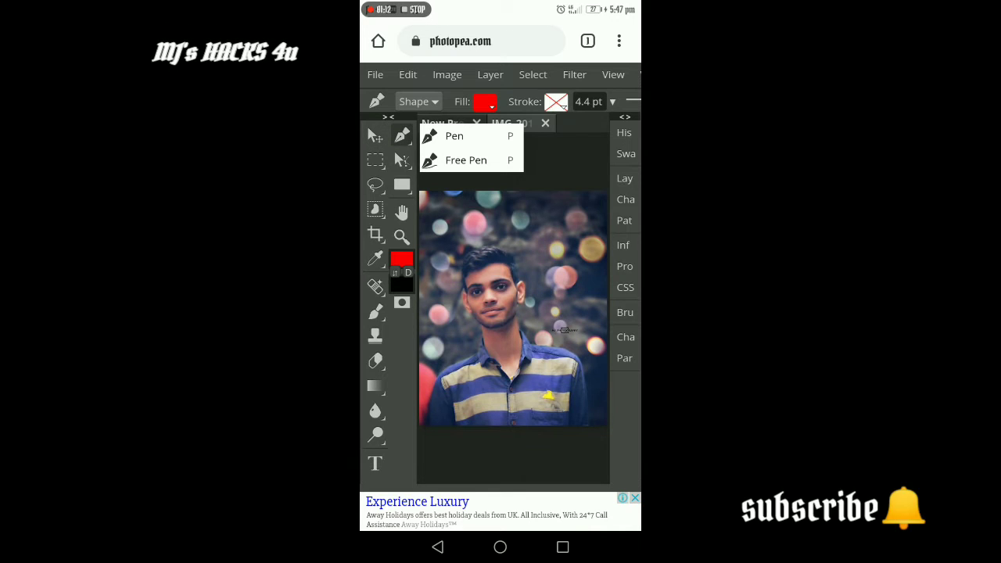
click(376, 160)
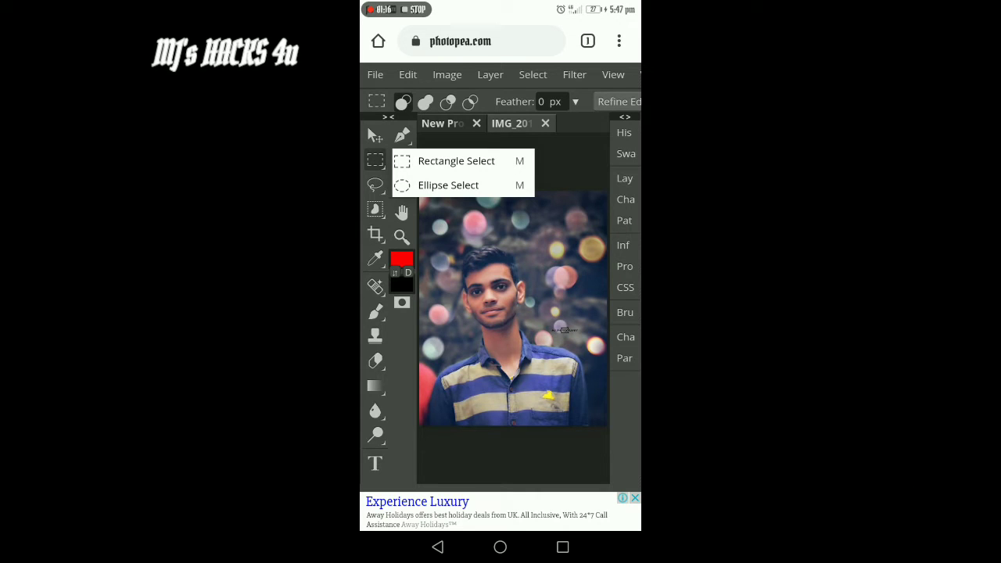
click(376, 208)
click(450, 233)
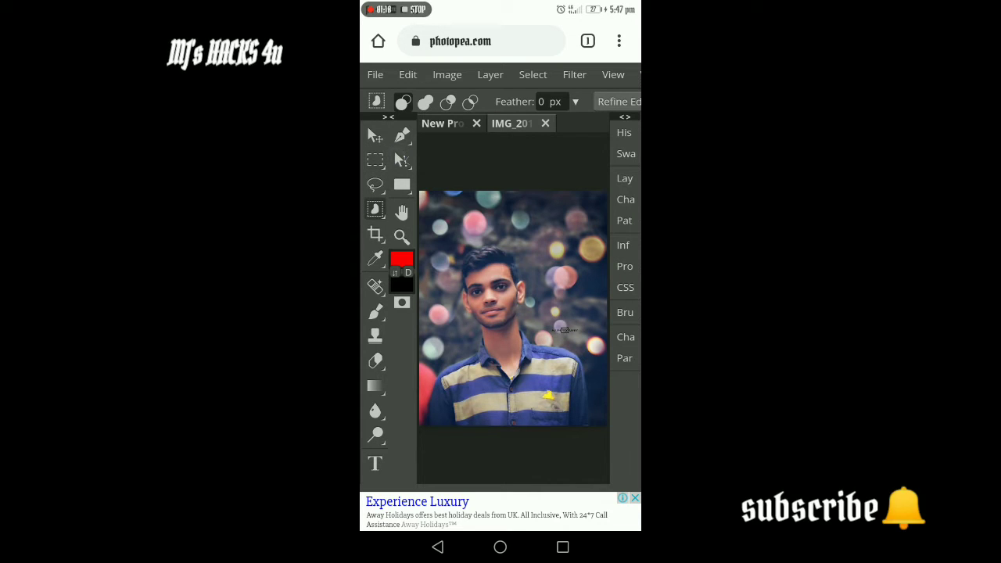
click(402, 159)
click(402, 135)
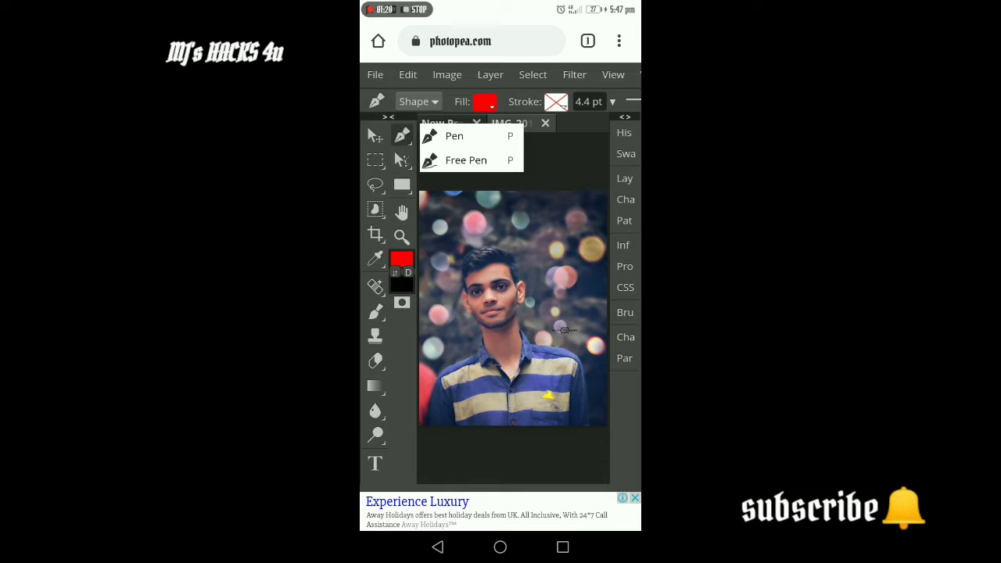
click(376, 135)
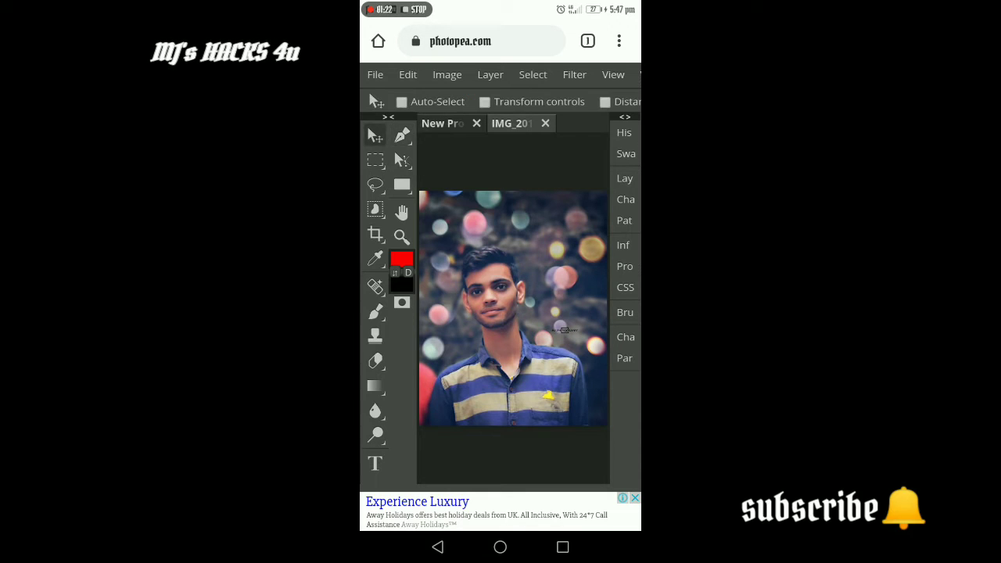
Step: Trace a plain freehand lasso selection around the man's face and torso
click(375, 184)
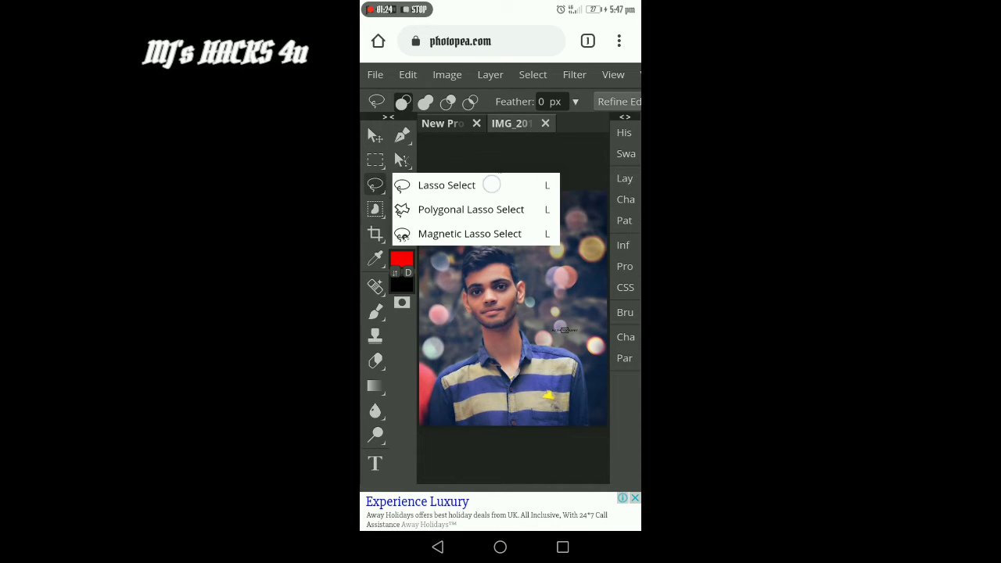
click(446, 185)
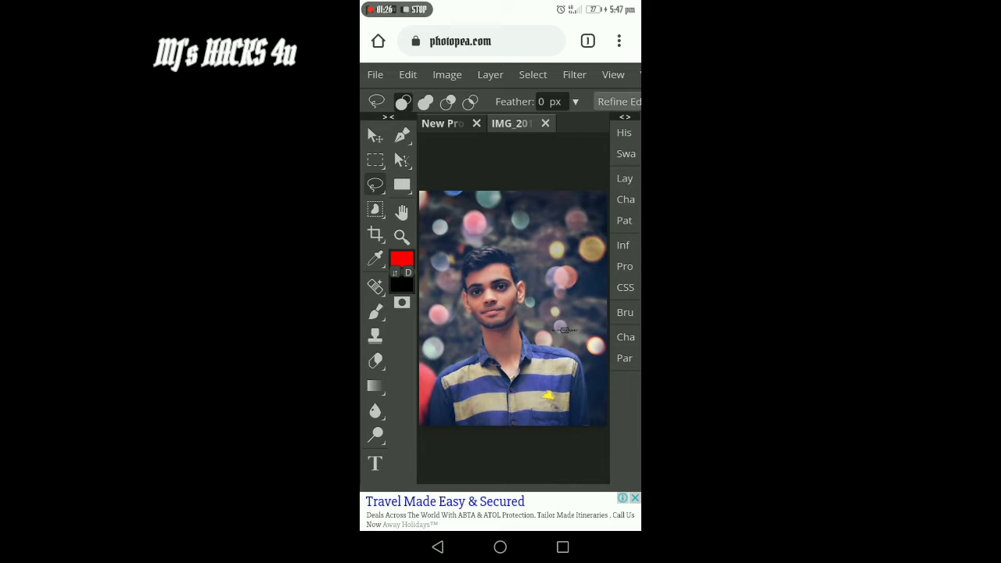
drag(496, 284, 509, 309)
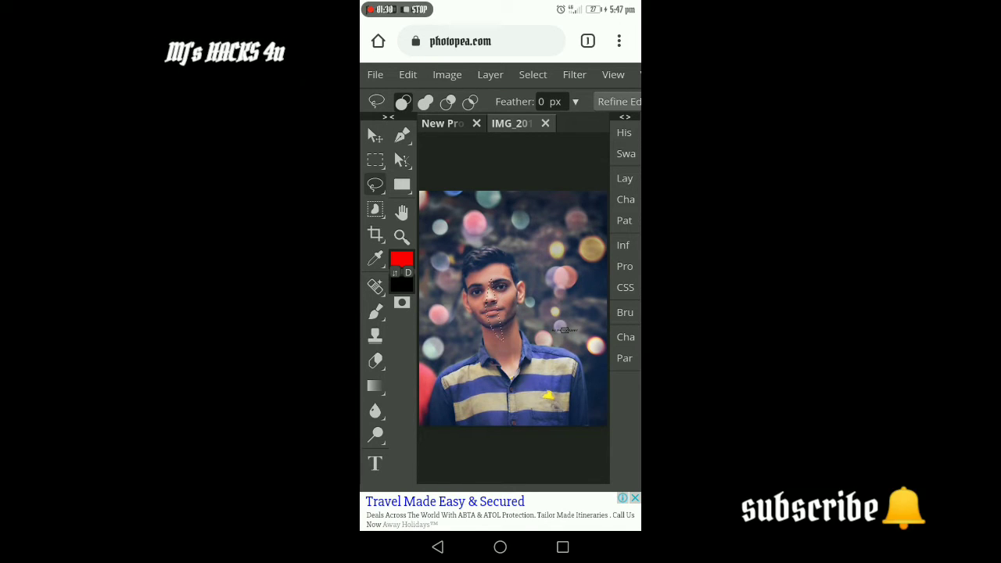
drag(504, 321, 540, 346)
mouse_move(489, 274)
mouse_down()
mouse_move(510, 350)
mouse_move(463, 411)
mouse_move(533, 362)
mouse_move(494, 267)
mouse_up()
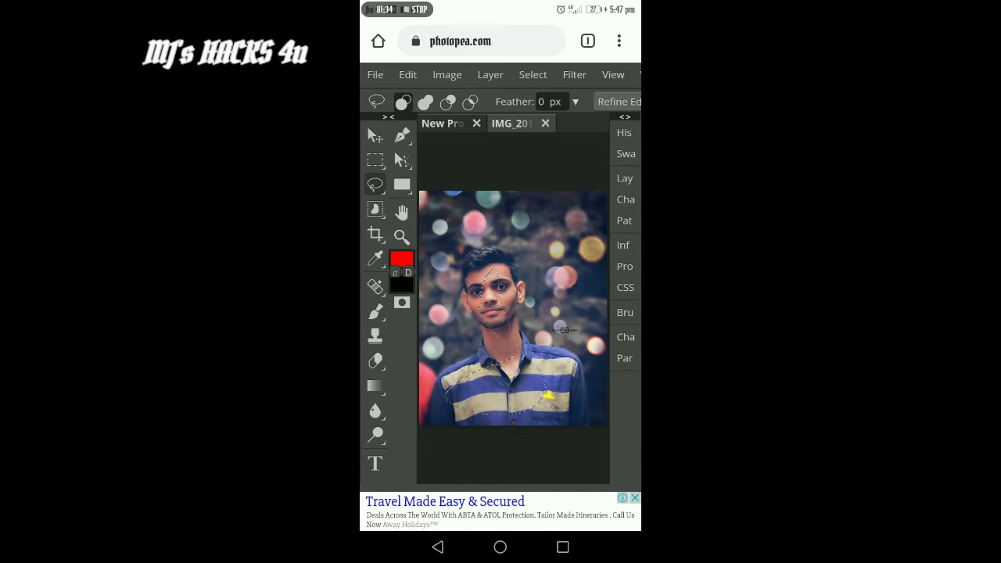
Step: Box the man repeatedly with Object Selection until his face and striped shirt are selected
click(375, 208)
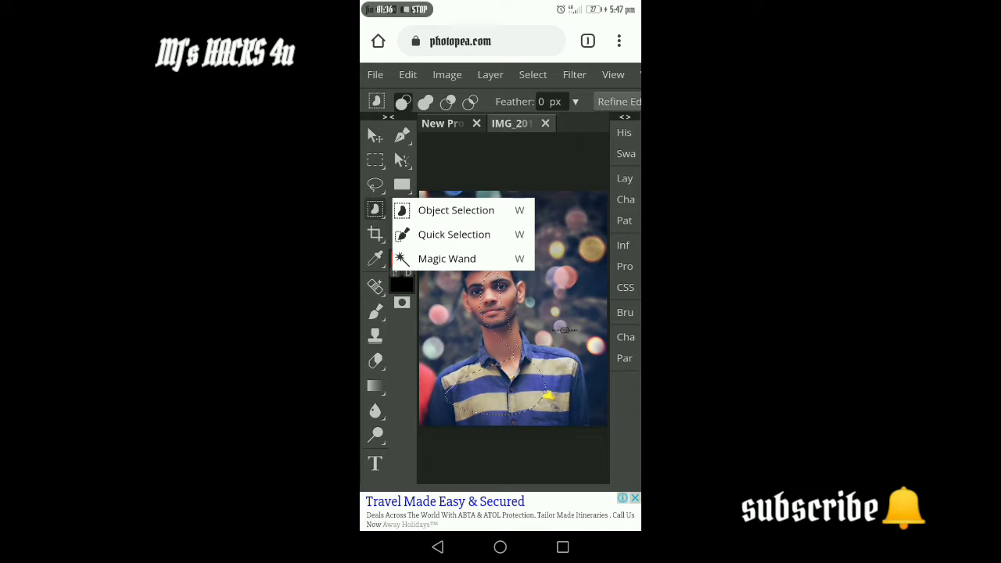
click(369, 208)
drag(484, 267, 508, 332)
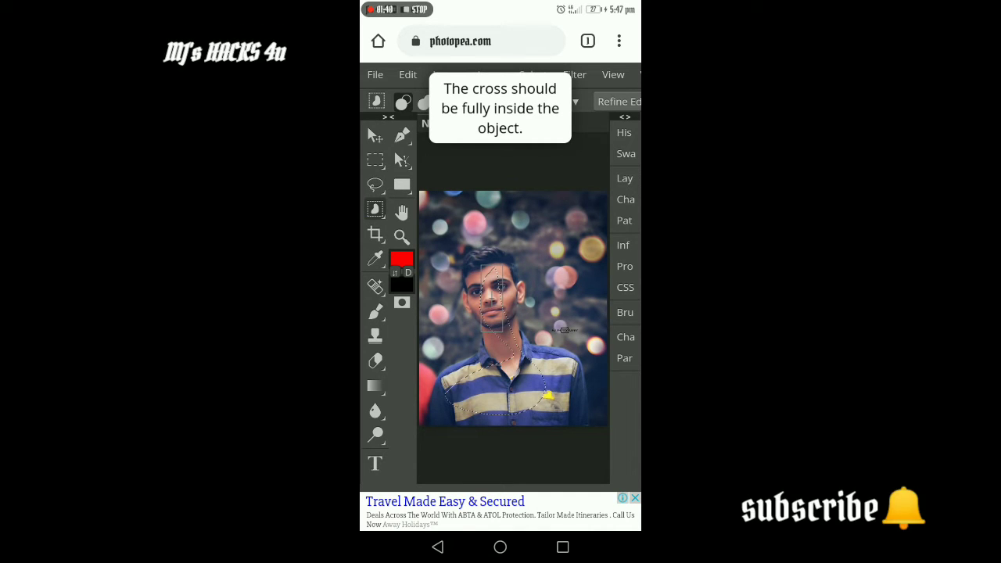
drag(461, 248, 540, 382)
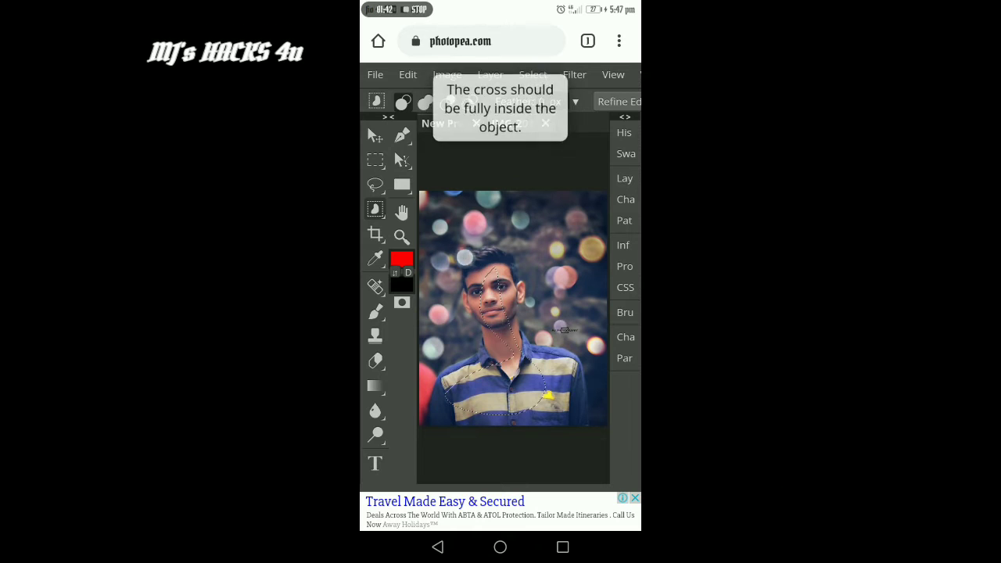
drag(459, 374, 583, 444)
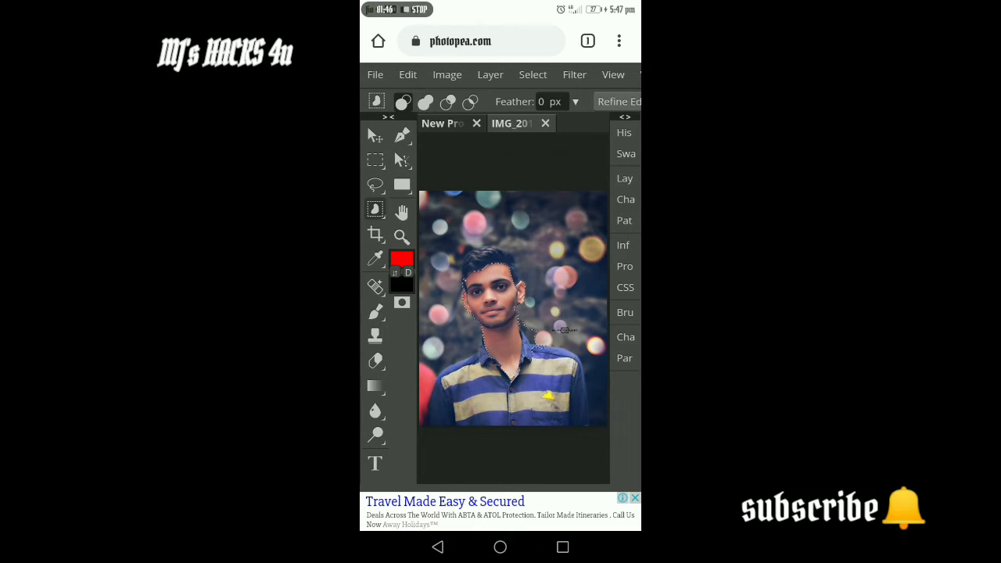
drag(444, 366, 520, 437)
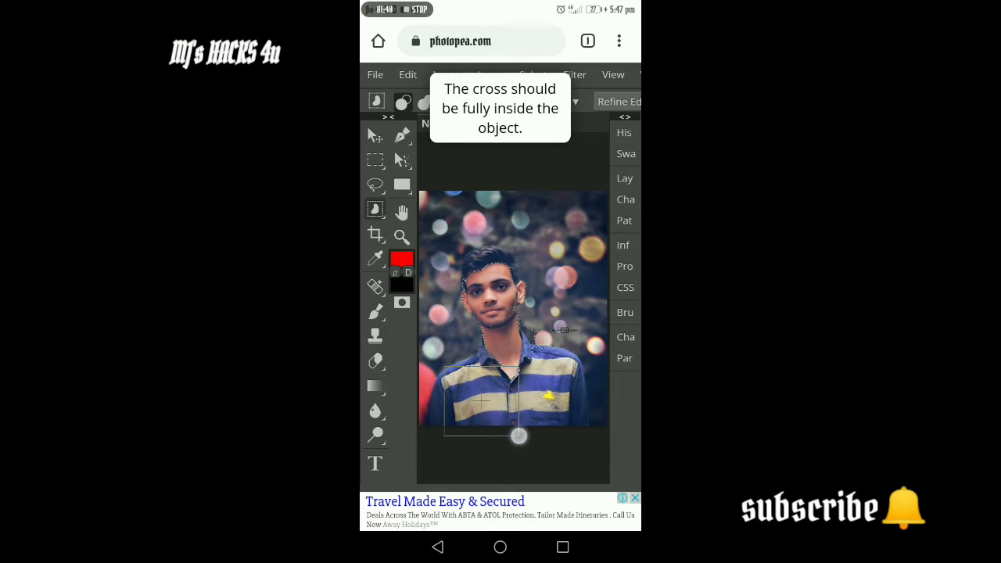
drag(443, 236, 598, 448)
drag(425, 213, 584, 450)
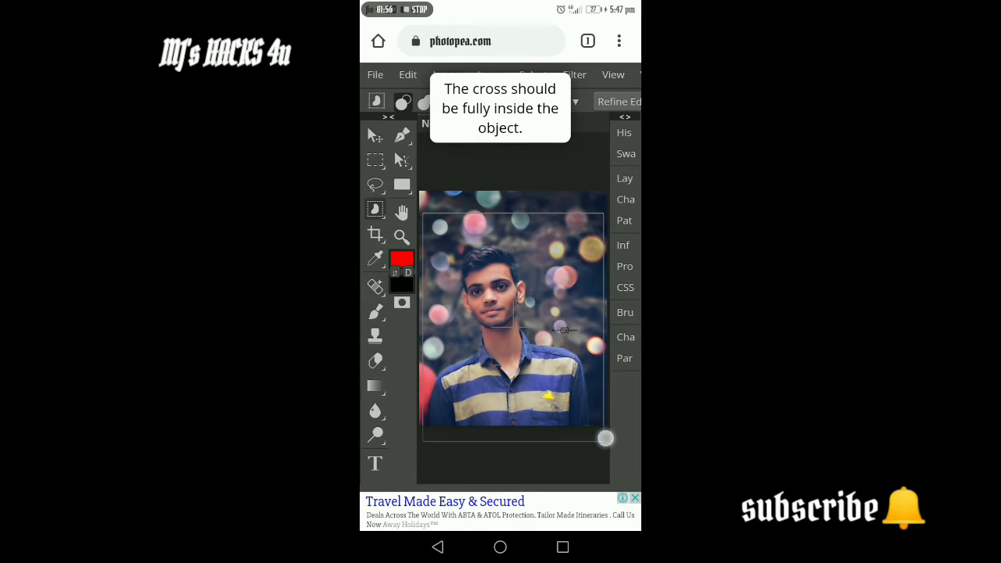
drag(584, 451, 603, 438)
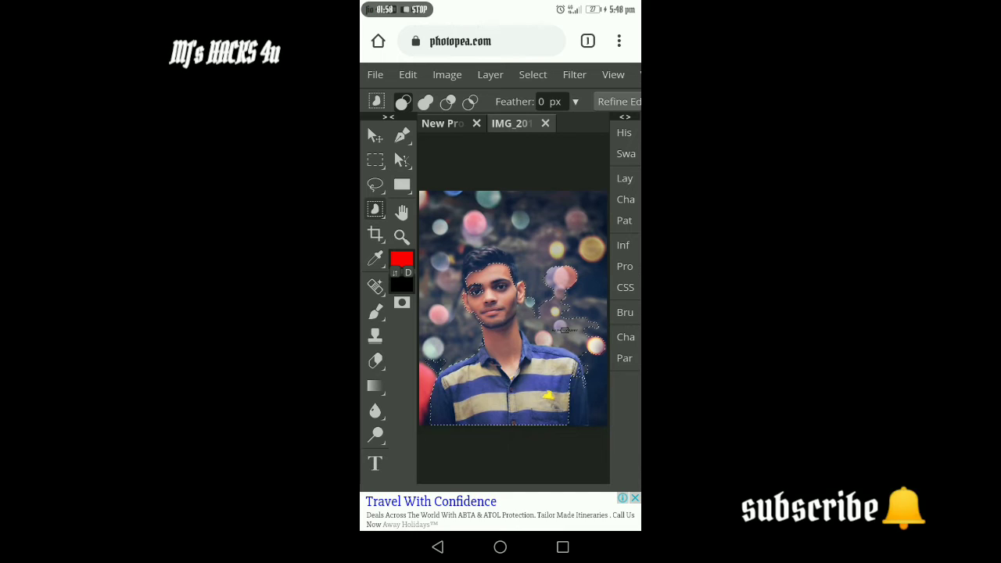
Step: Draw a red-filled Pen shape over the man's shirt along the photo's bottom
click(402, 135)
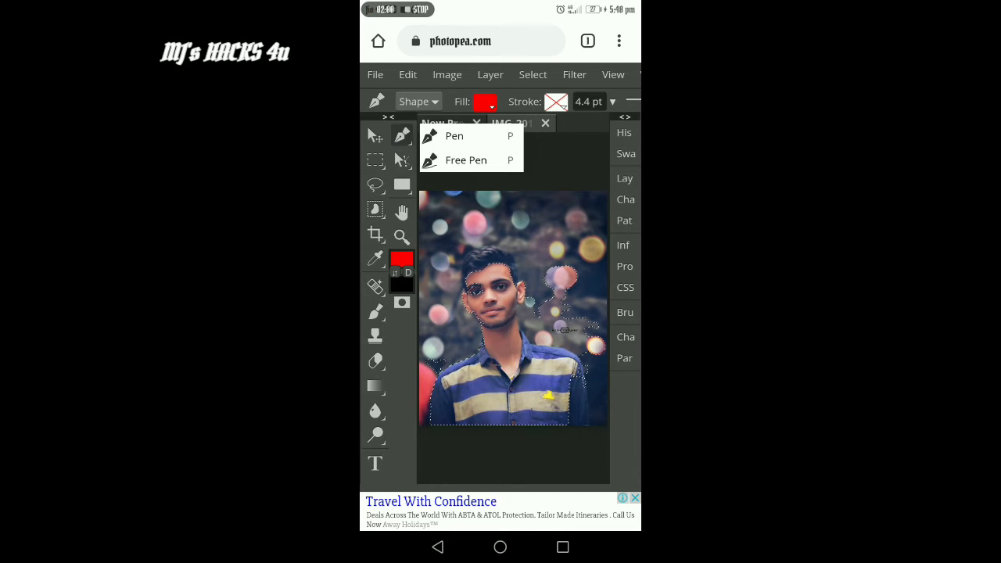
click(454, 136)
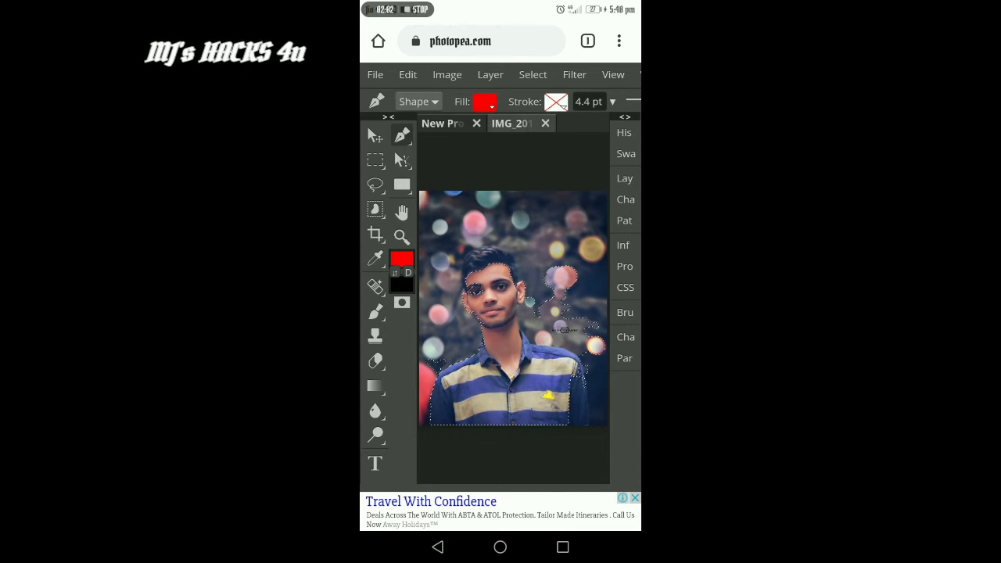
click(429, 412)
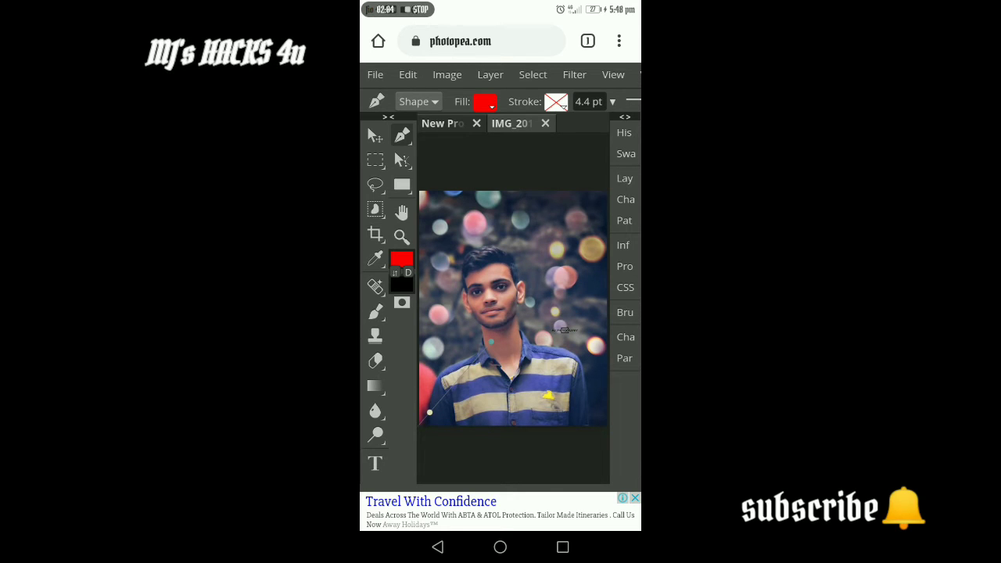
mouse_move(429, 413)
mouse_down()
mouse_move(505, 355)
mouse_move(577, 425)
mouse_up()
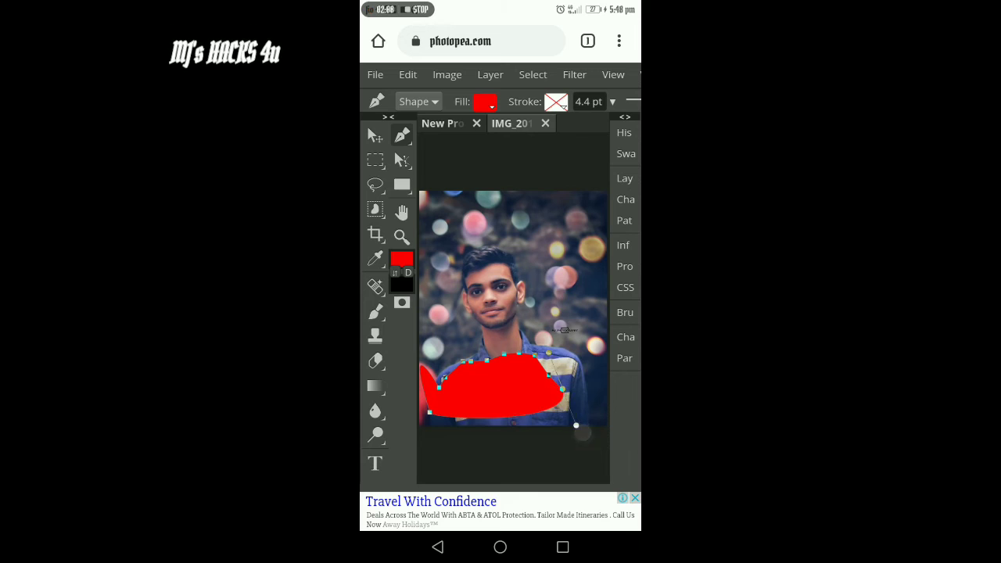
mouse_move(576, 425)
mouse_down()
mouse_move(430, 433)
mouse_move(455, 414)
mouse_move(493, 425)
mouse_move(522, 414)
mouse_move(453, 420)
mouse_move(431, 438)
mouse_move(503, 342)
mouse_up()
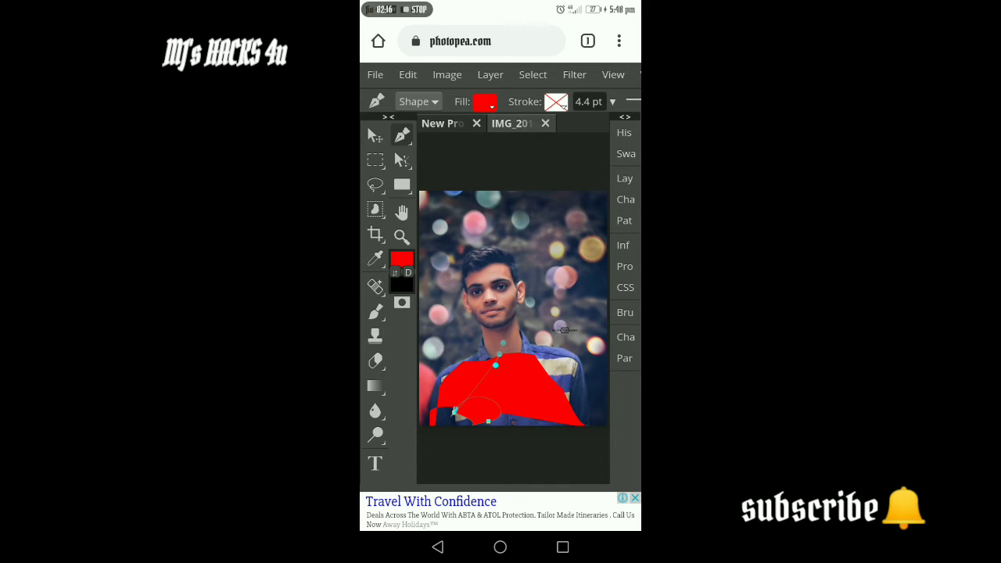
click(375, 74)
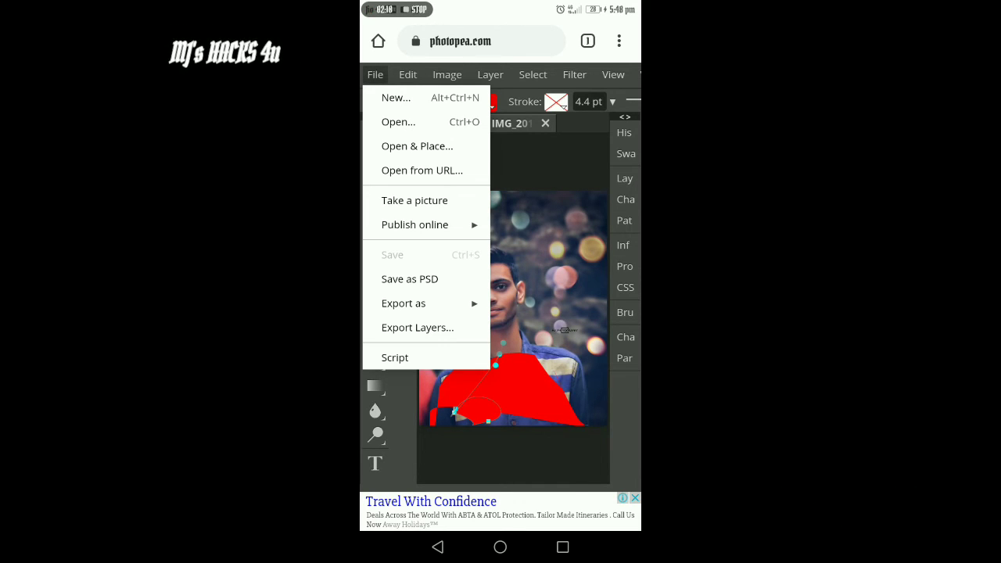
Step: Extend the red shape with curved anchors past the man's face to the photo's top
click(554, 312)
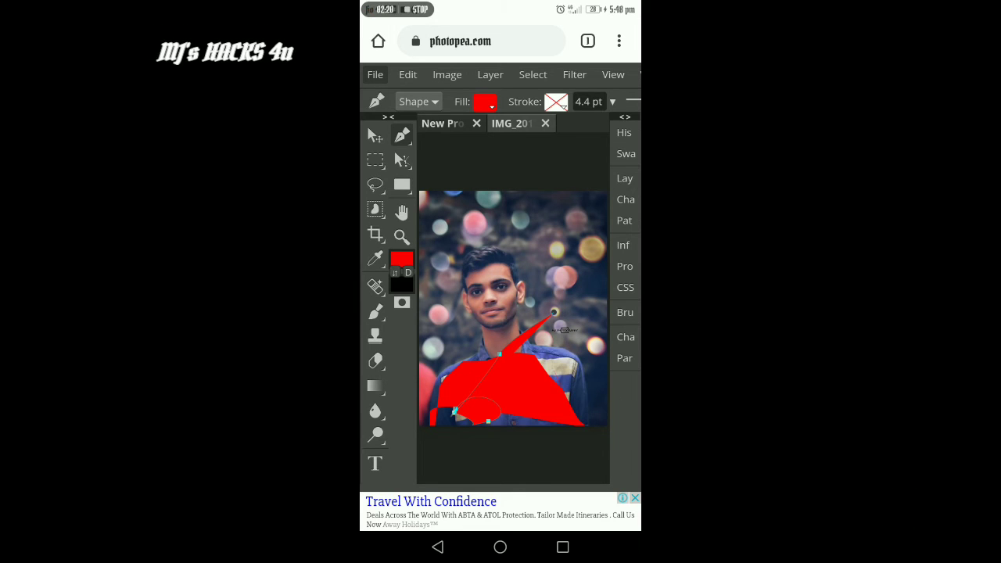
drag(581, 165, 538, 206)
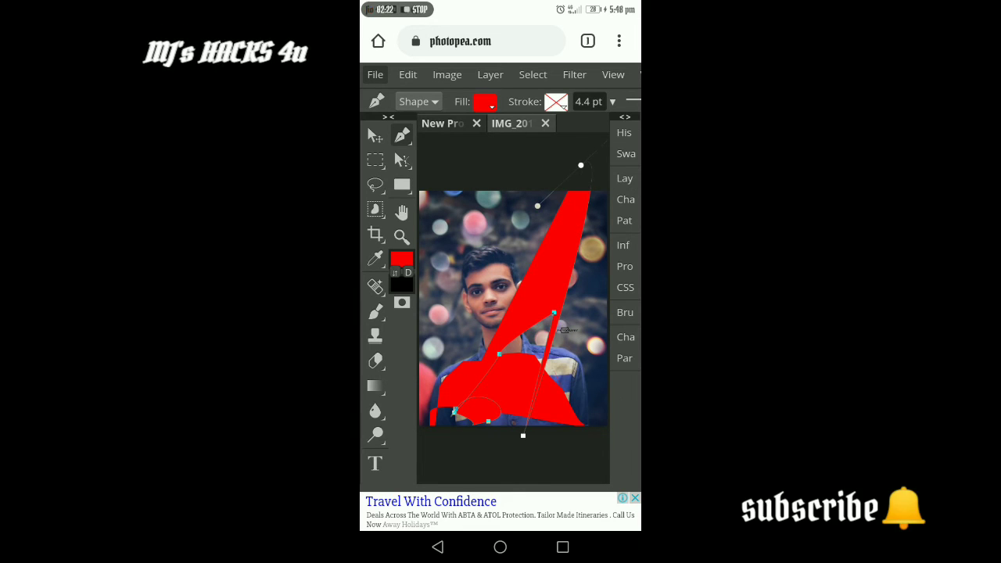
drag(490, 296, 517, 273)
click(578, 166)
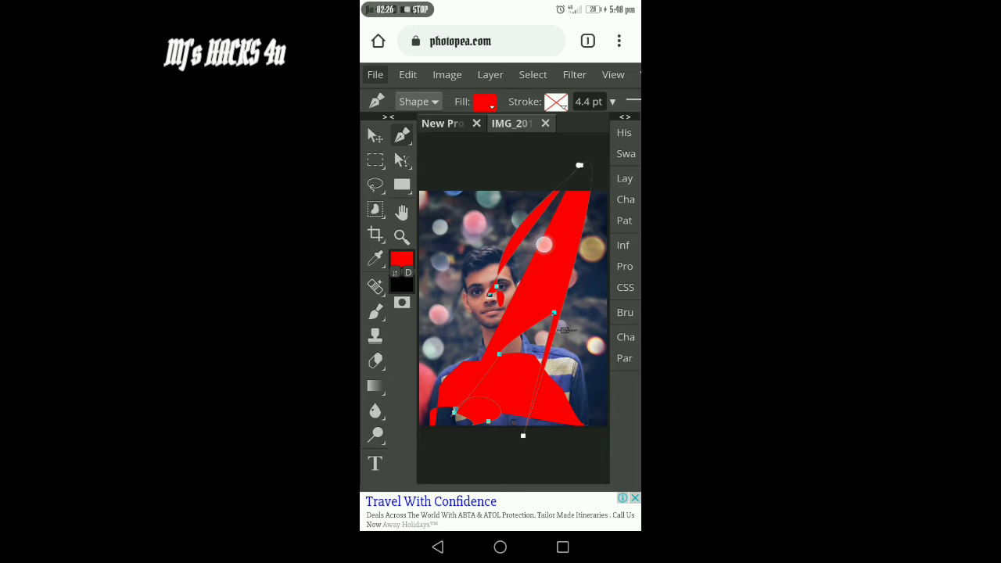
drag(586, 165, 567, 256)
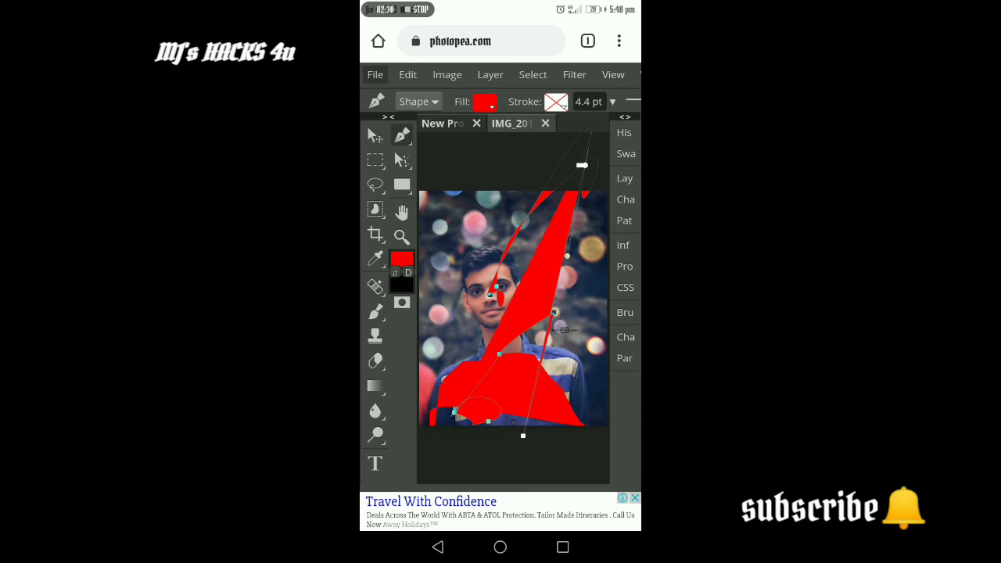
click(407, 74)
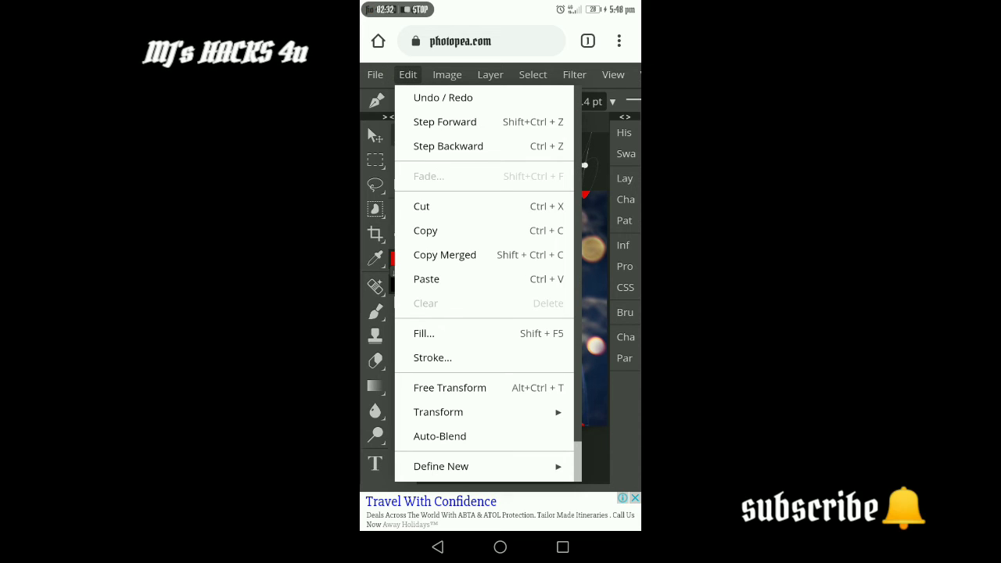
Step: Browse the Image, Layer, Select, Filter and View menus, zoom in, and try Filter > Blur
click(446, 74)
click(489, 74)
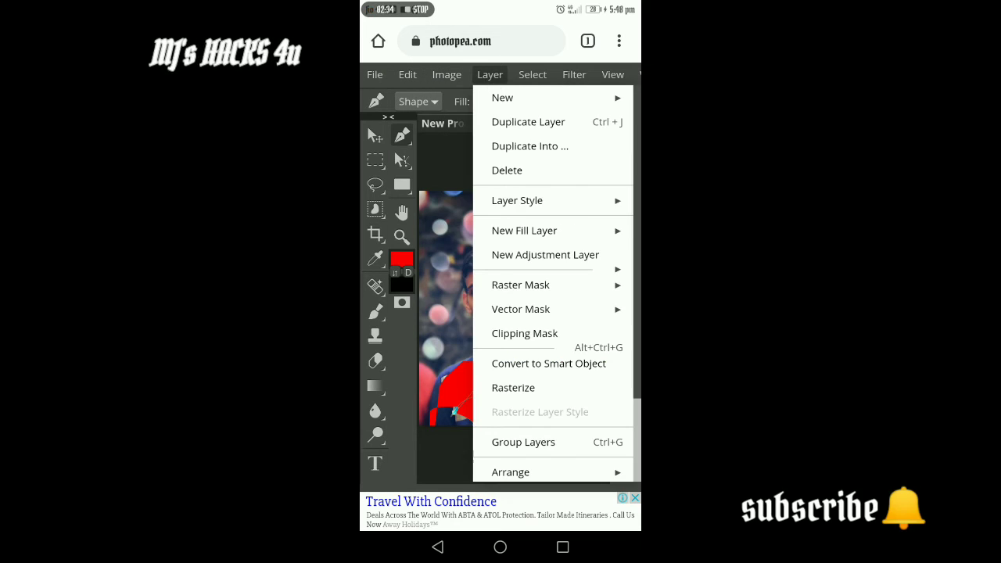
click(533, 75)
click(574, 74)
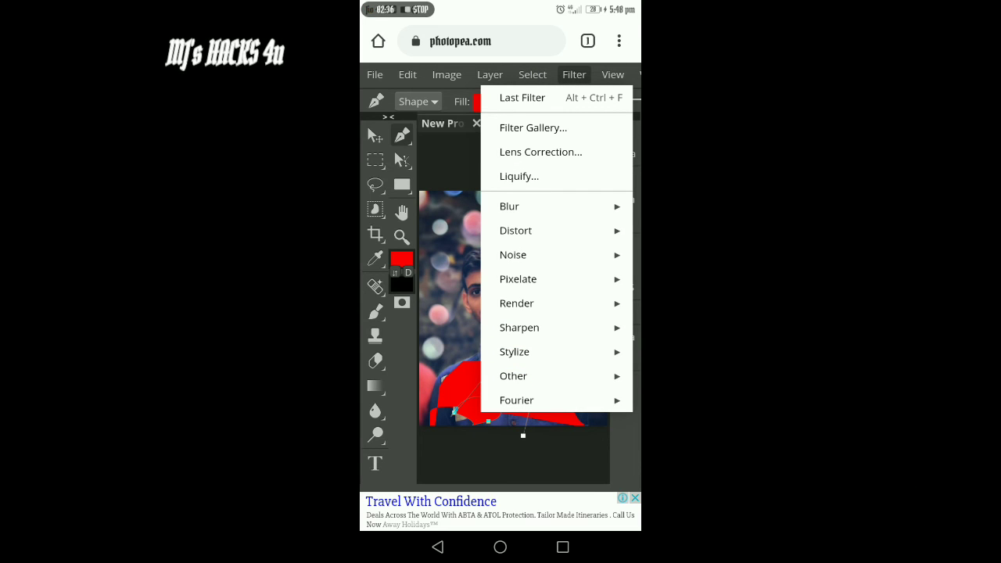
click(613, 74)
click(516, 97)
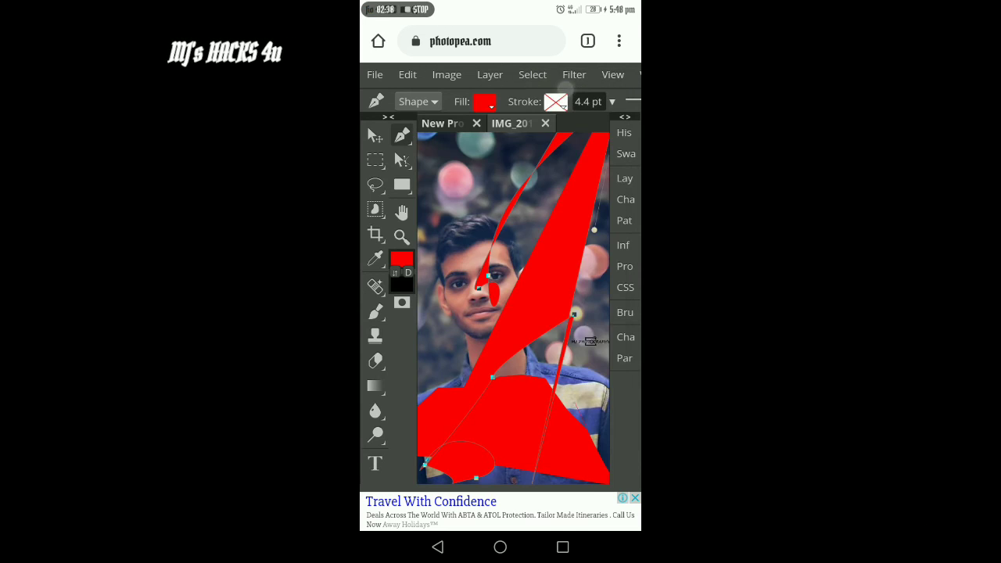
click(575, 74)
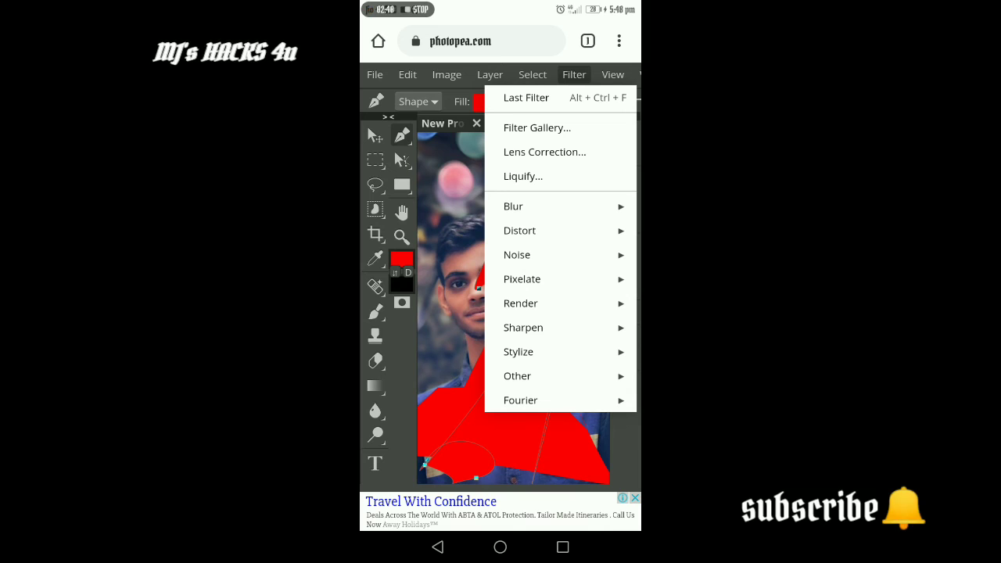
click(560, 207)
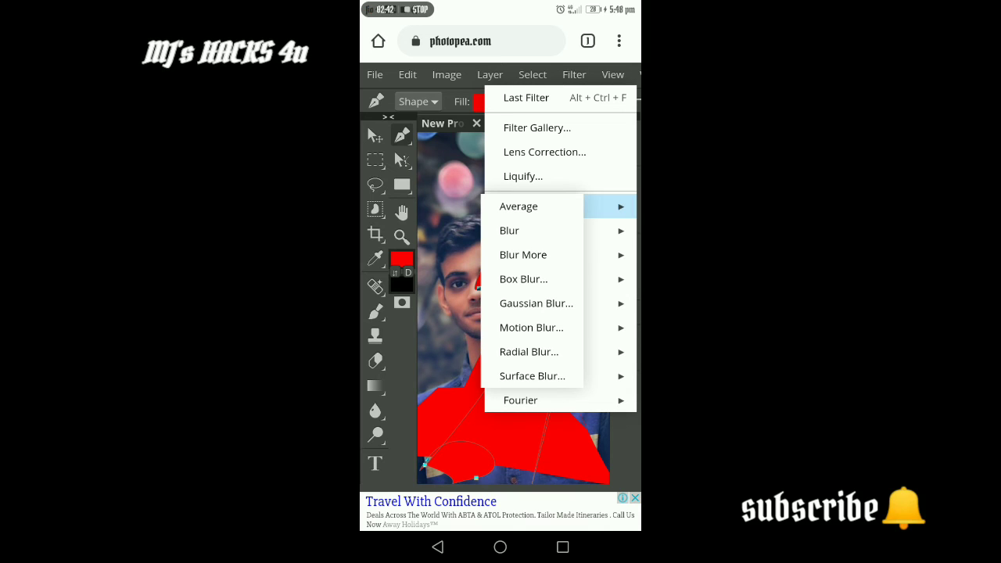
click(548, 303)
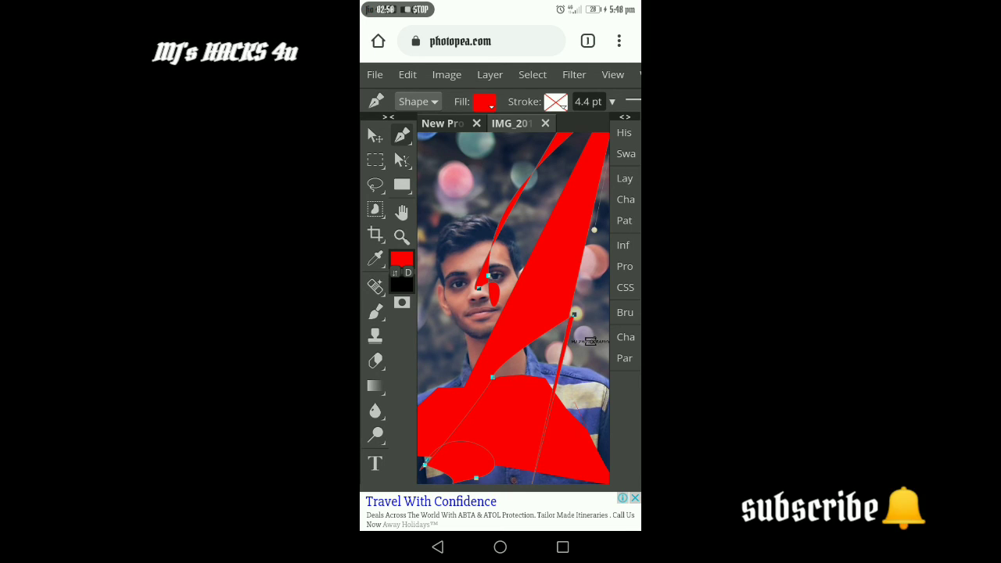
Step: Add Pen anchors reshaping the red shape's lower edge near the chest
click(528, 380)
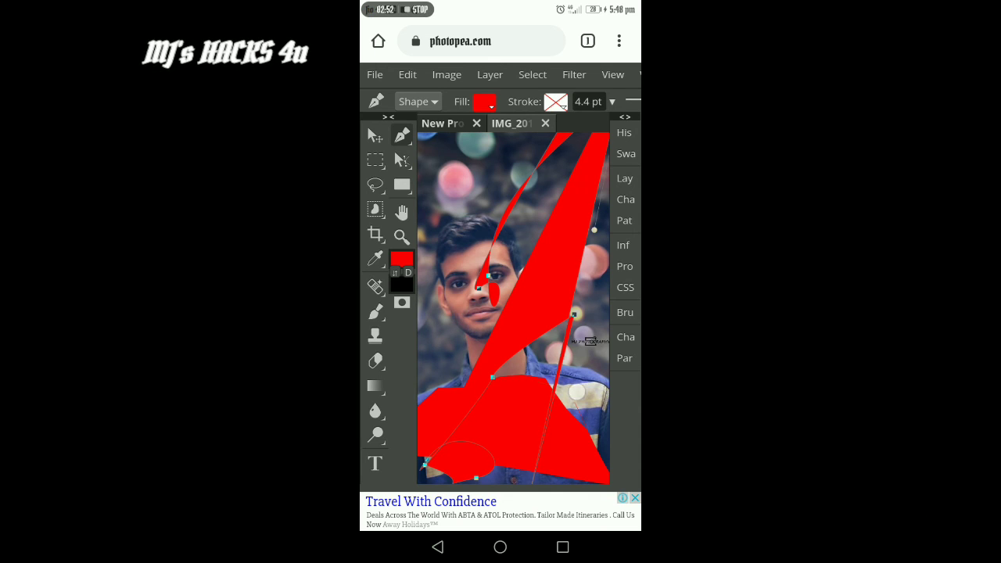
click(577, 391)
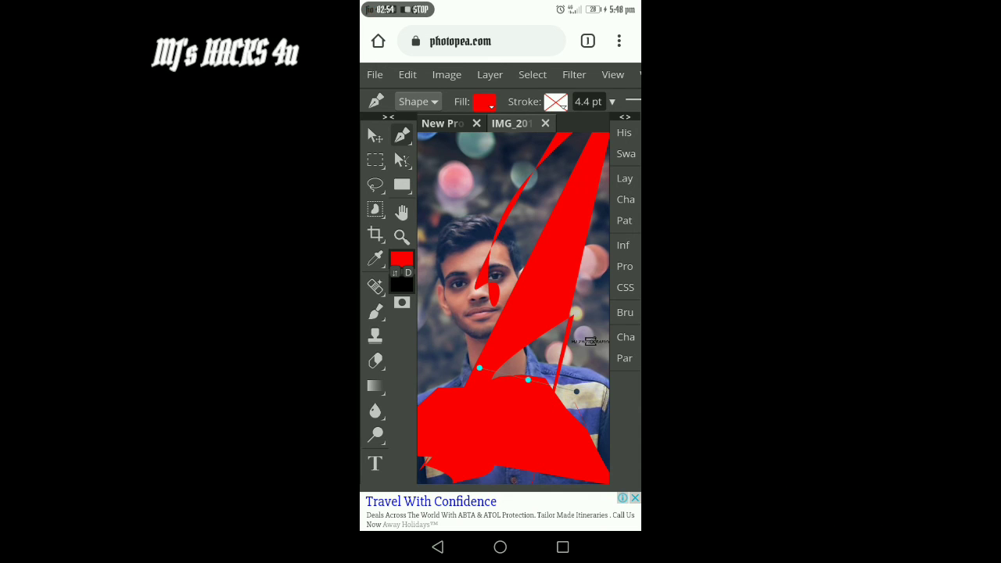
click(371, 75)
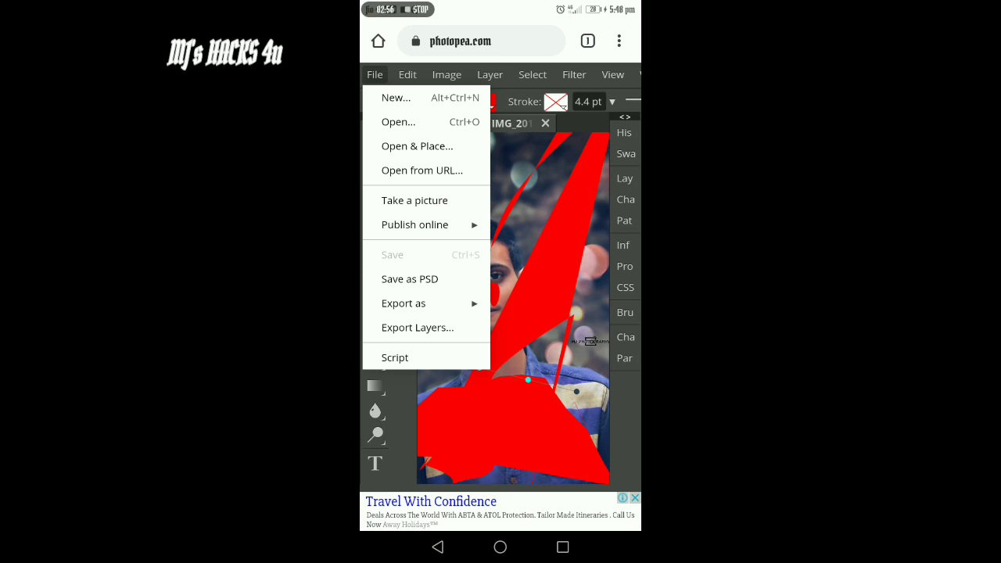
Step: Export the portrait as a JPG and save the download
click(391, 305)
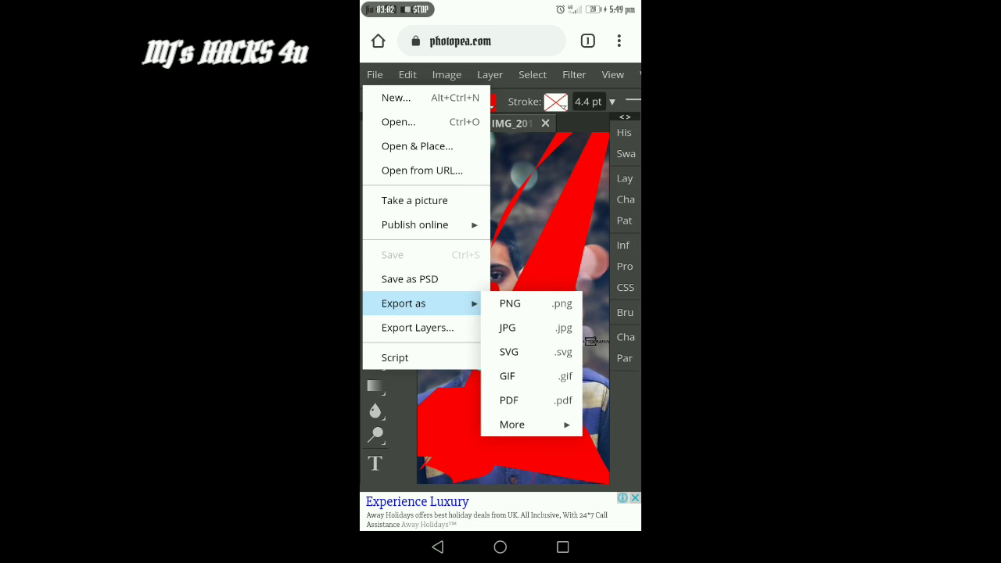
click(507, 327)
click(597, 235)
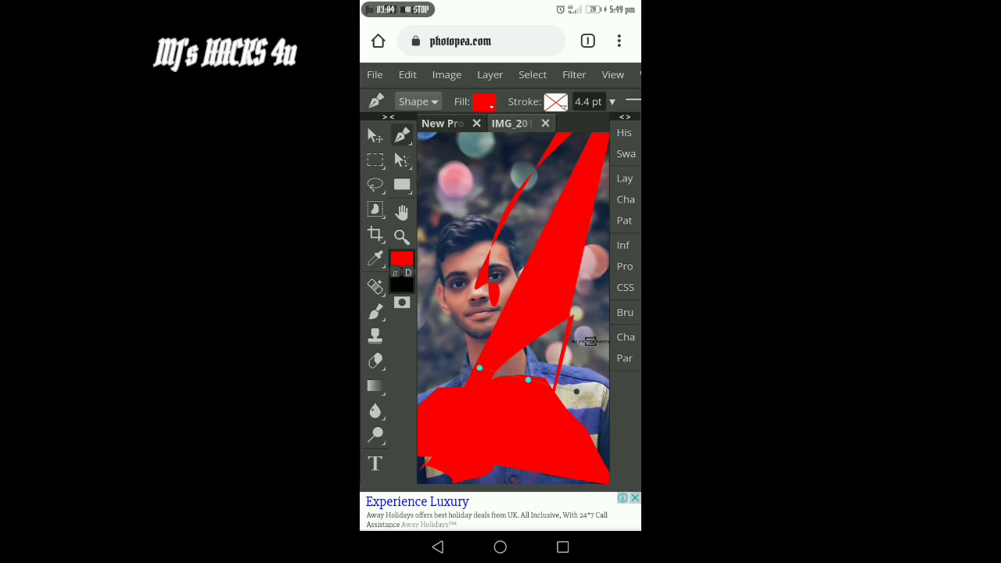